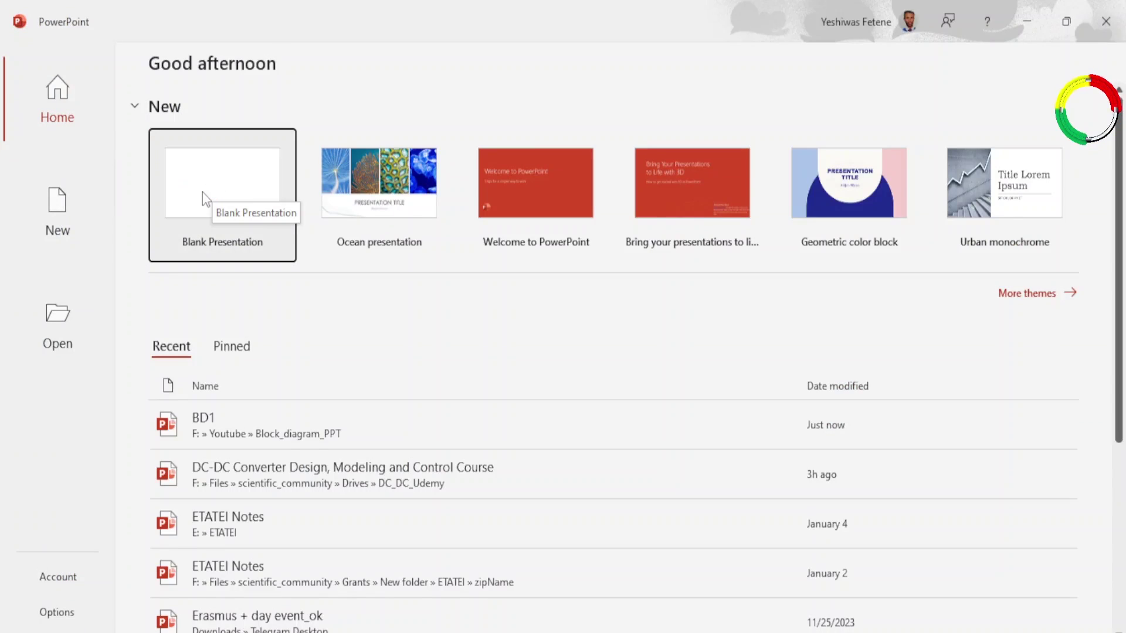
Step: Create a blank presentation with a Blank-layout slide, pasting and then deleting a test rocket picture
click(204, 164)
click(130, 128)
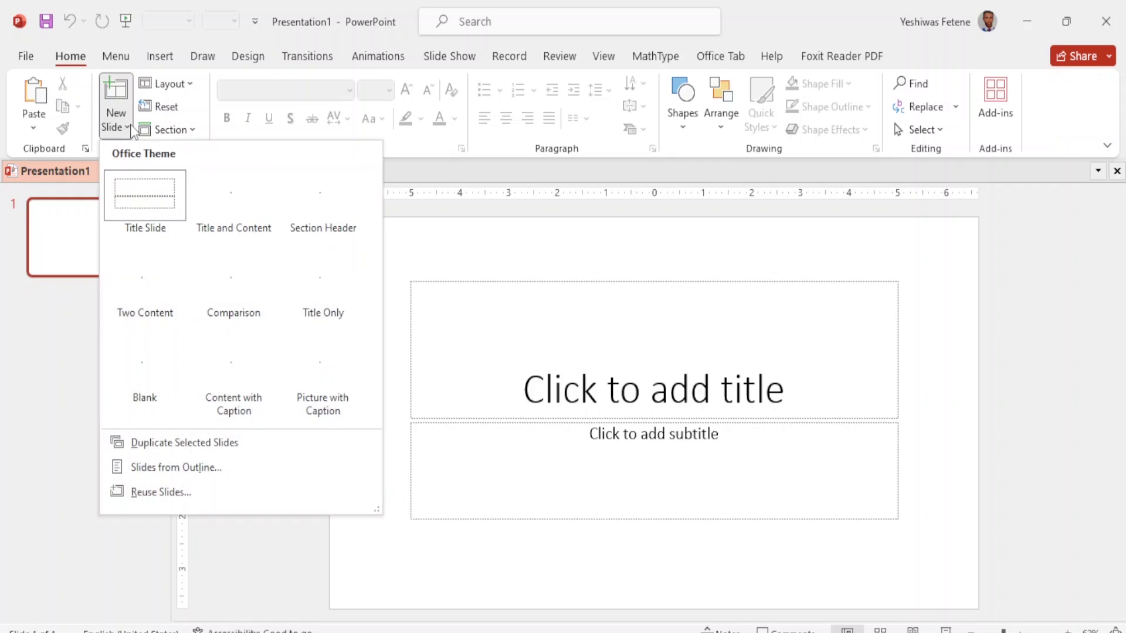
click(141, 377)
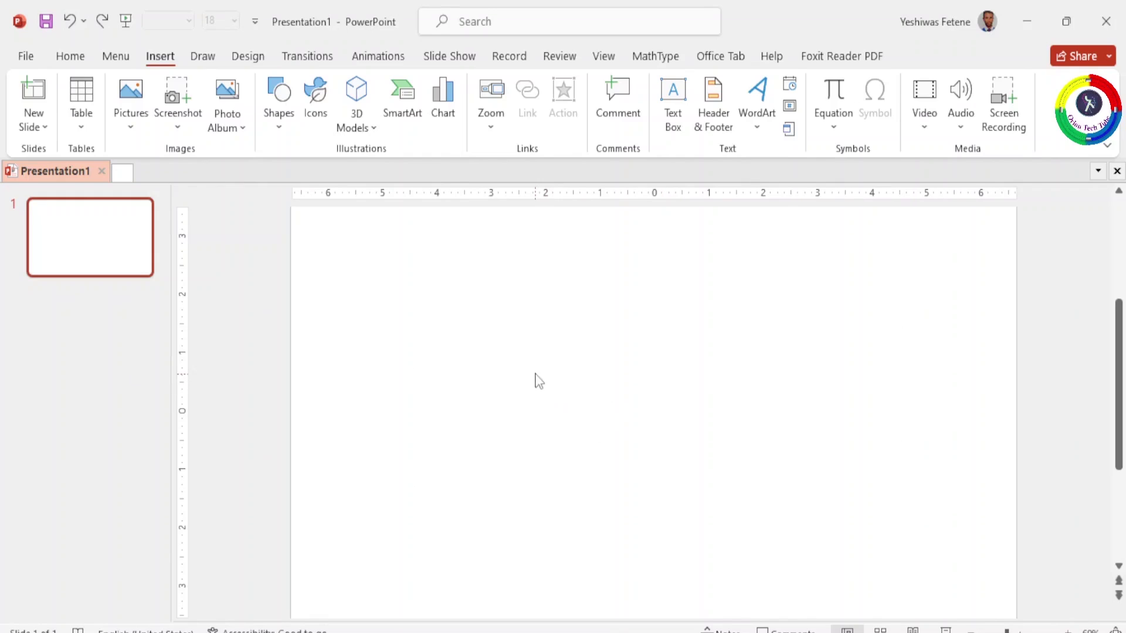
key(ctrl+v)
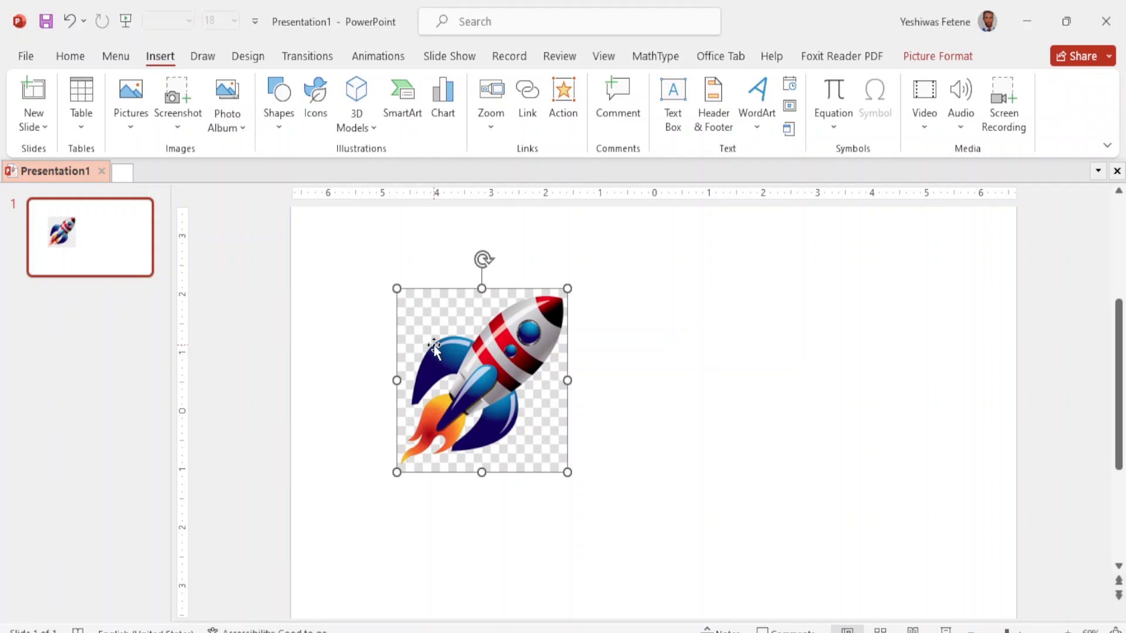
key(Delete)
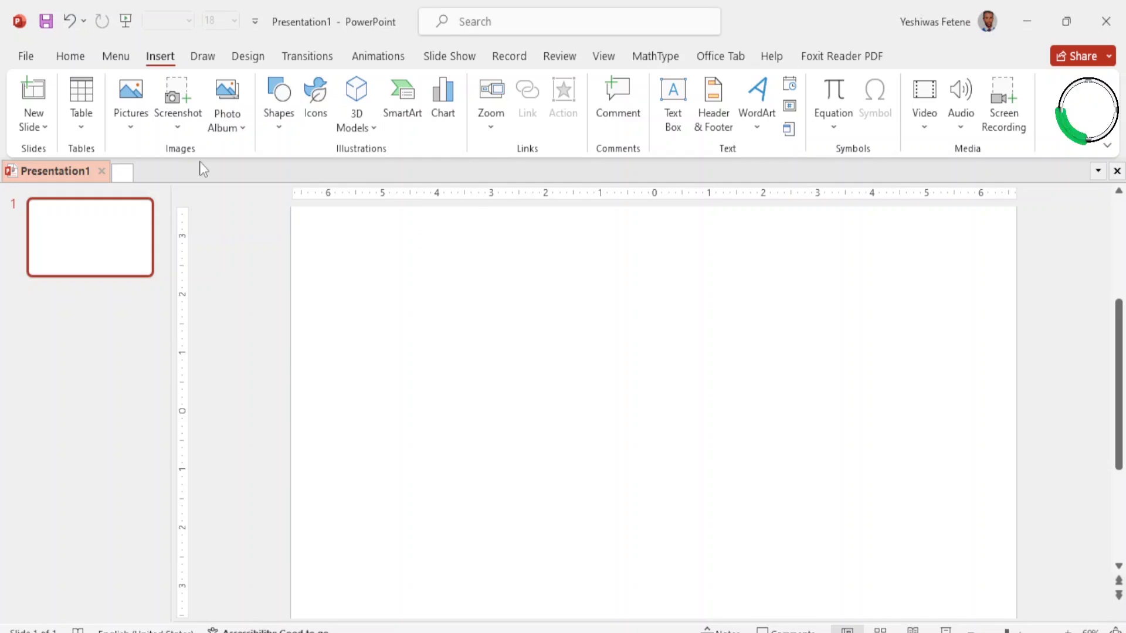
Step: Draw a narrowed rounded rectangle beside the green one and undo to restore the small circle
click(279, 103)
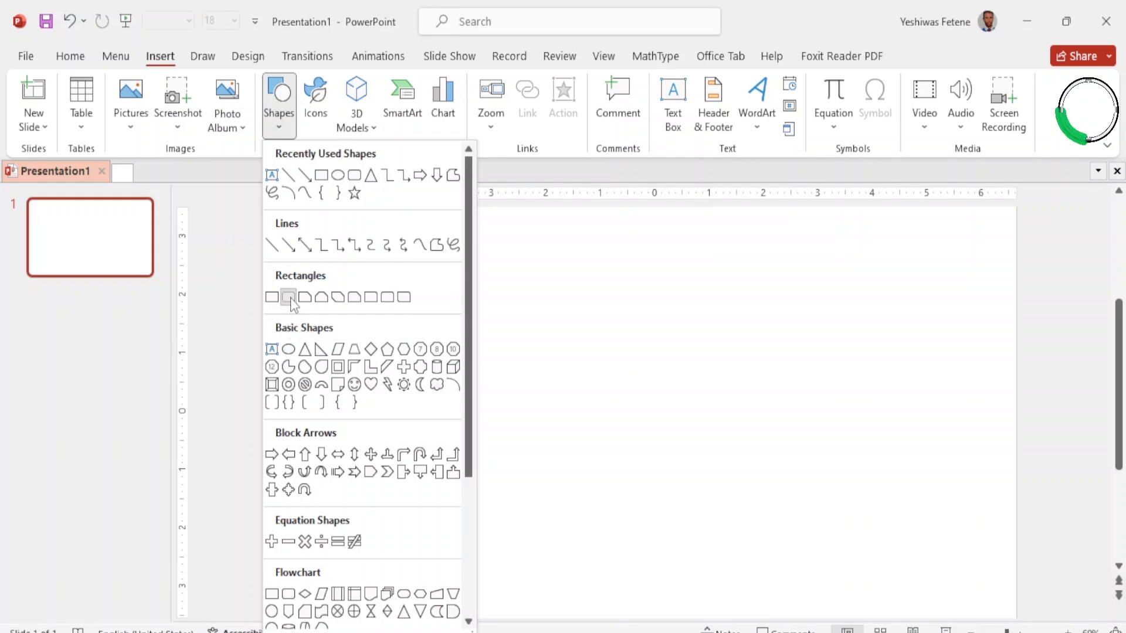
click(290, 298)
mouse_move(632, 326)
mouse_down()
mouse_move(821, 423)
mouse_move(793, 424)
mouse_up()
drag(709, 384, 540, 374)
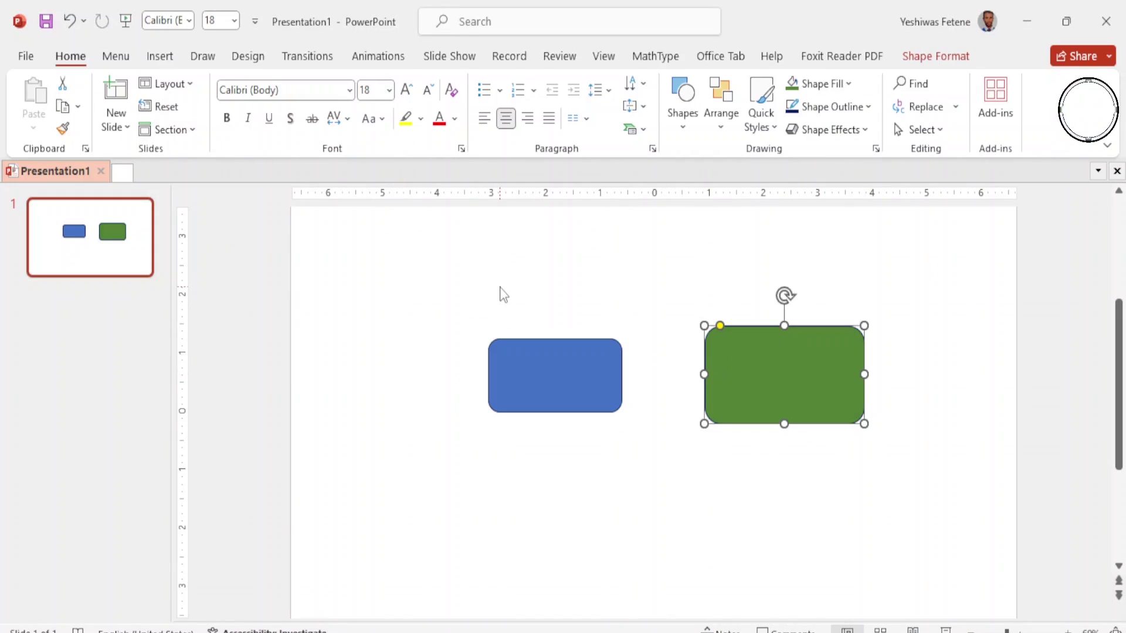
drag(490, 273, 908, 478)
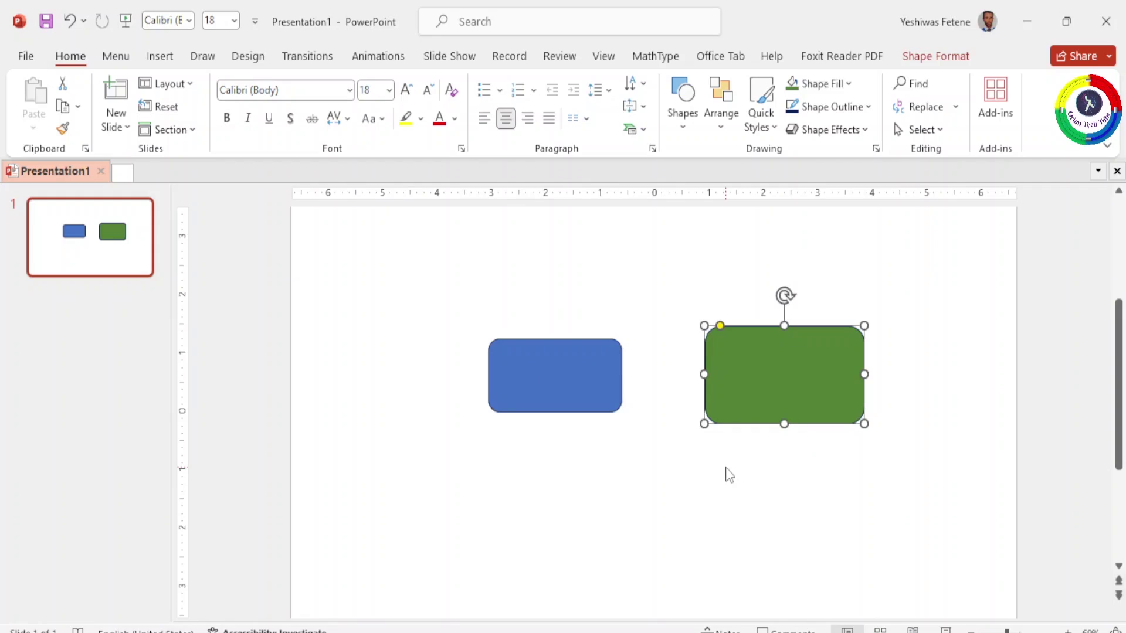
click(406, 408)
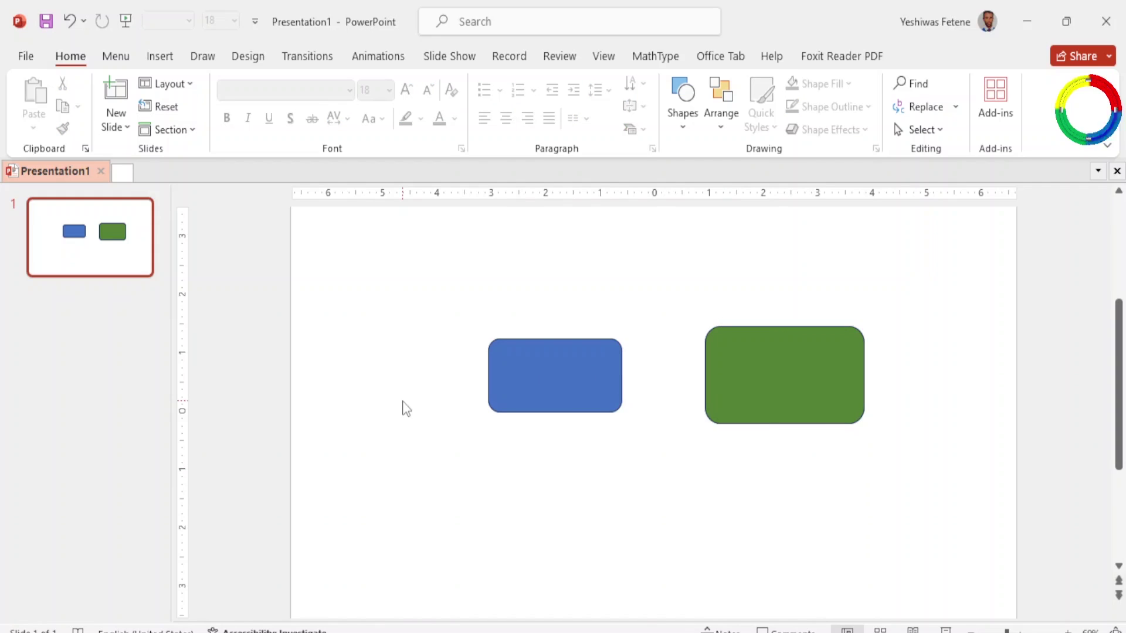
key(ctrl+z)
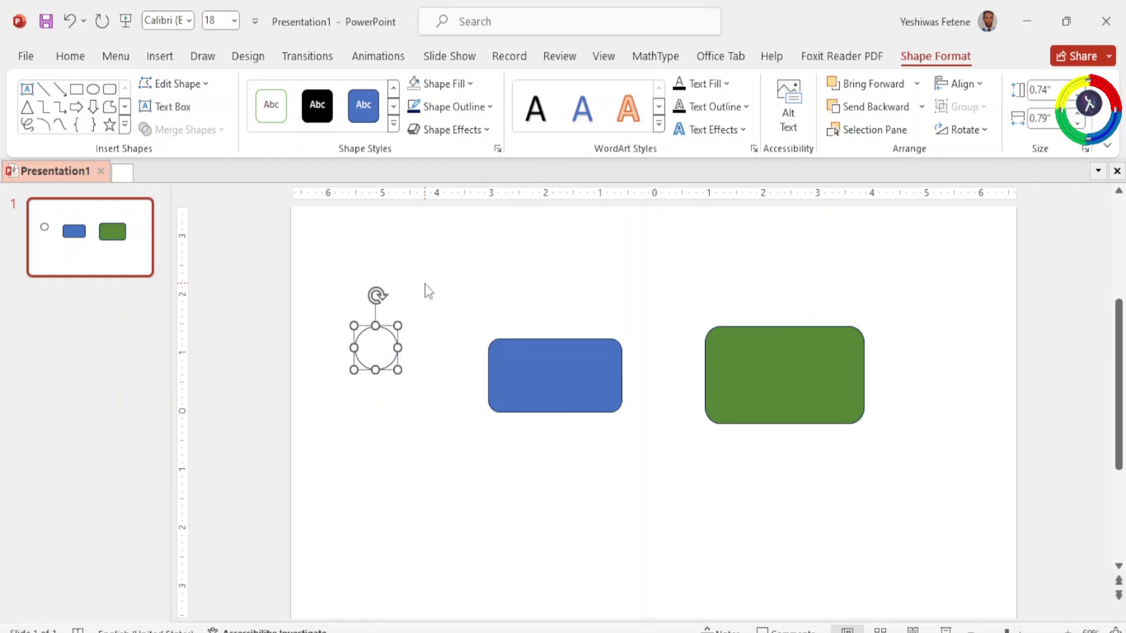
Step: Draw diagonal lines across the small circle to form an X
click(71, 56)
click(863, 108)
key(Escape)
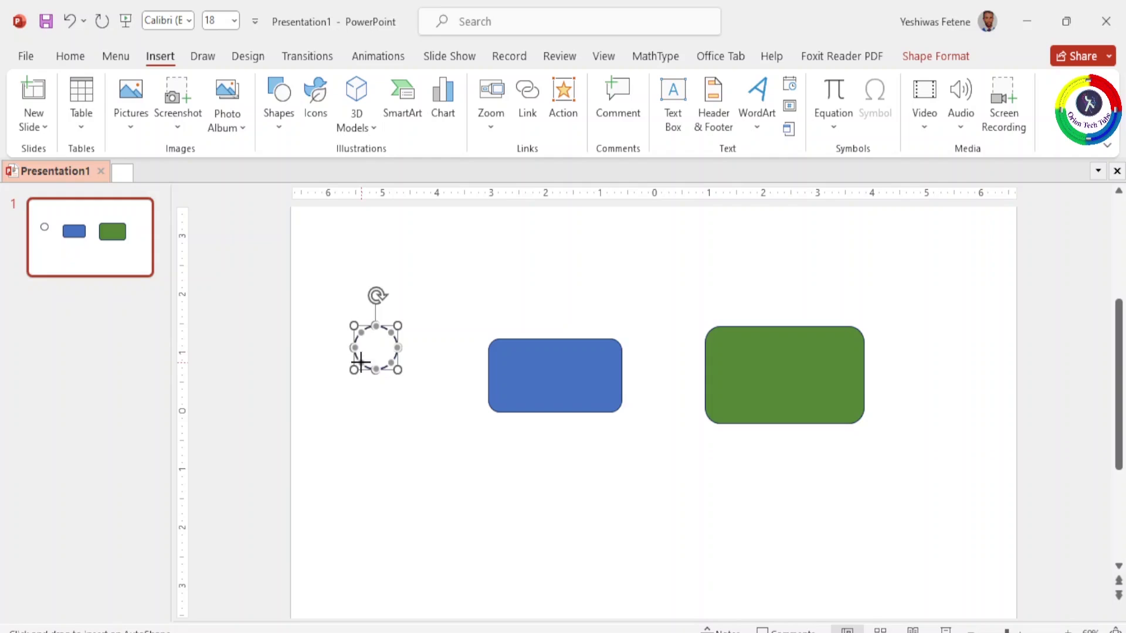
click(366, 358)
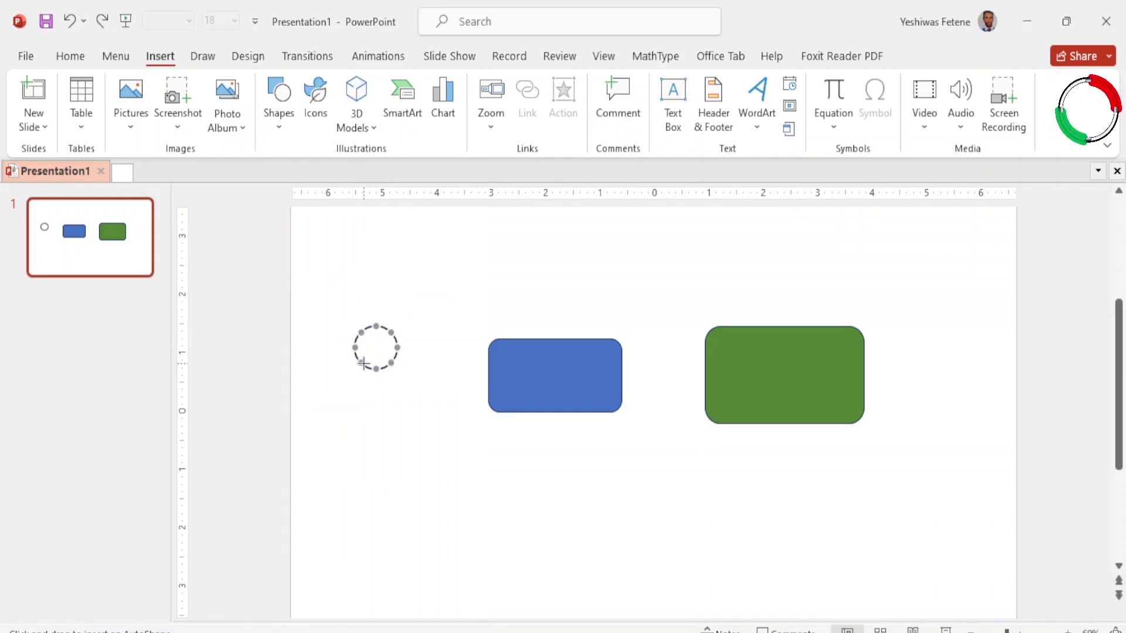
mouse_move(363, 364)
mouse_down()
mouse_move(391, 333)
mouse_move(365, 336)
mouse_move(391, 364)
mouse_up()
Step: Group the circle with its crossing lines and move the junction beside the navy block
drag(343, 317, 413, 389)
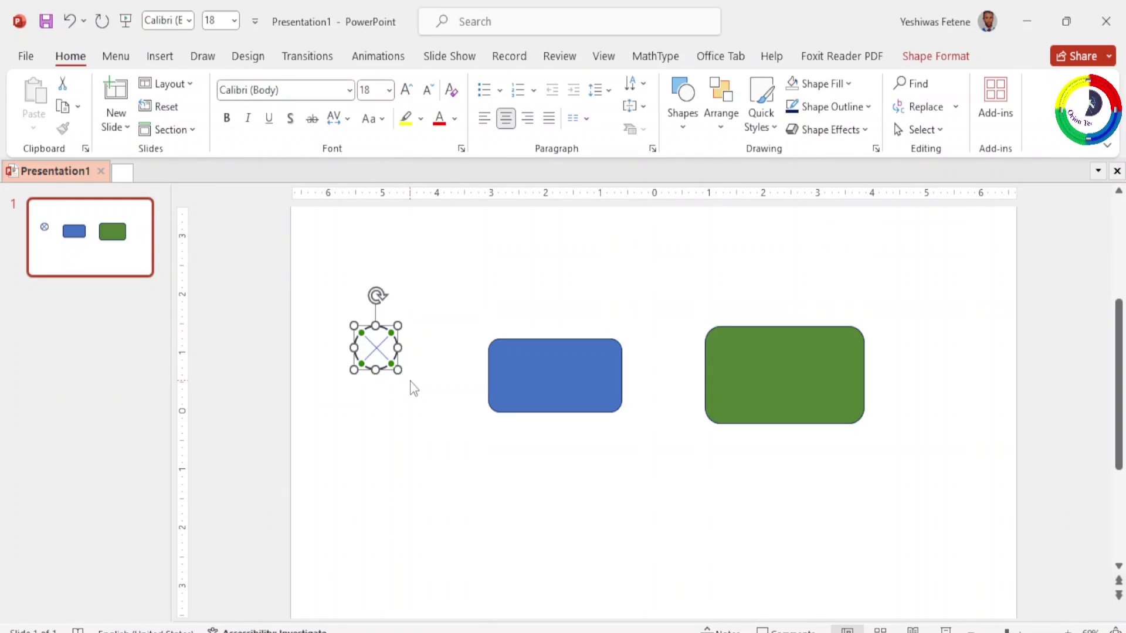
click(933, 59)
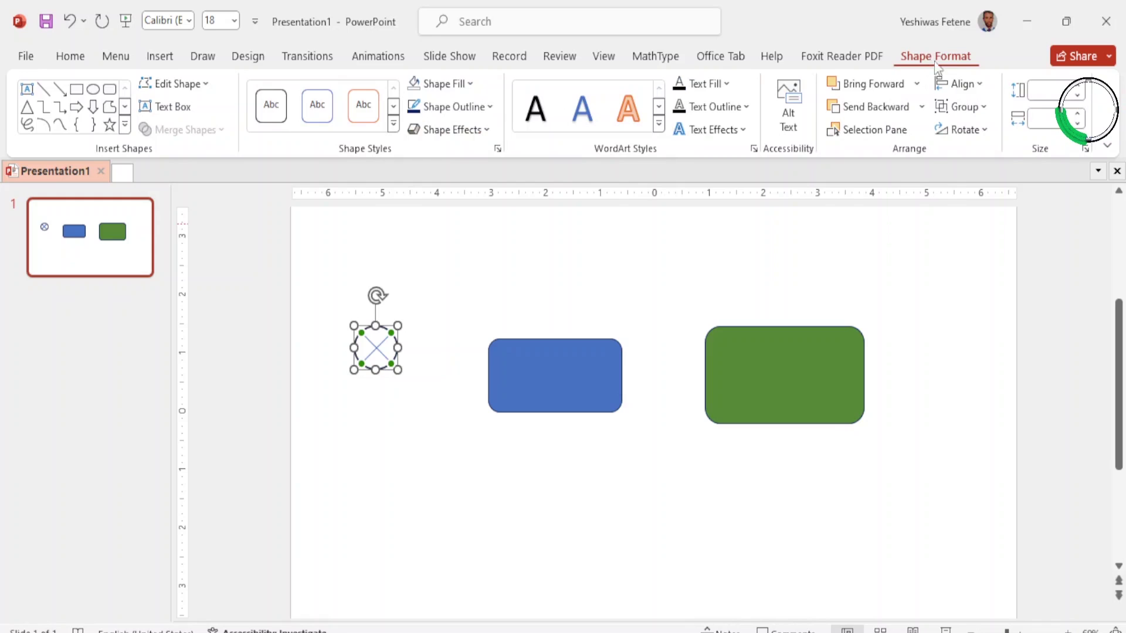
click(986, 108)
click(976, 131)
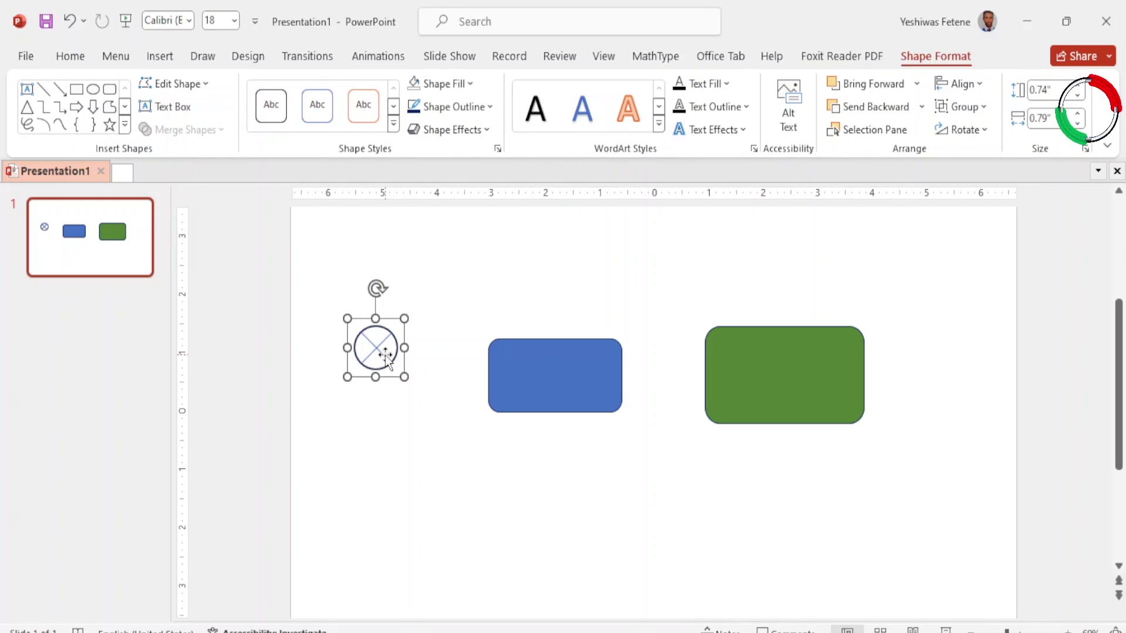
drag(386, 355, 432, 384)
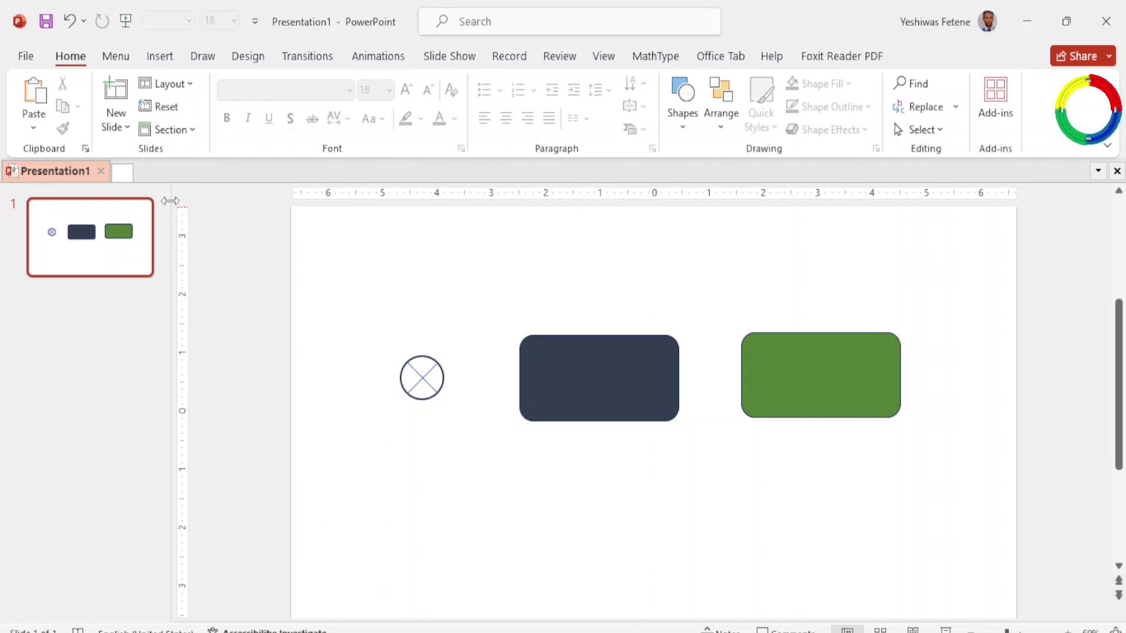
Step: Draw arrow connectors from junction to navy block, navy to green block, and out of the green block
click(159, 61)
click(280, 129)
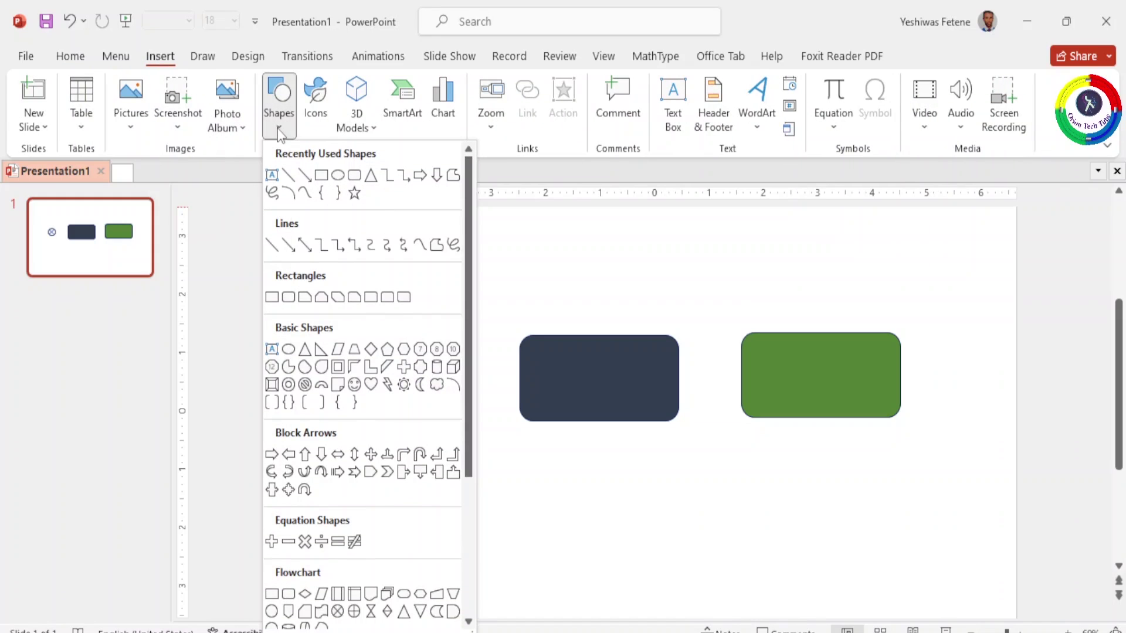
click(342, 248)
drag(474, 378, 520, 377)
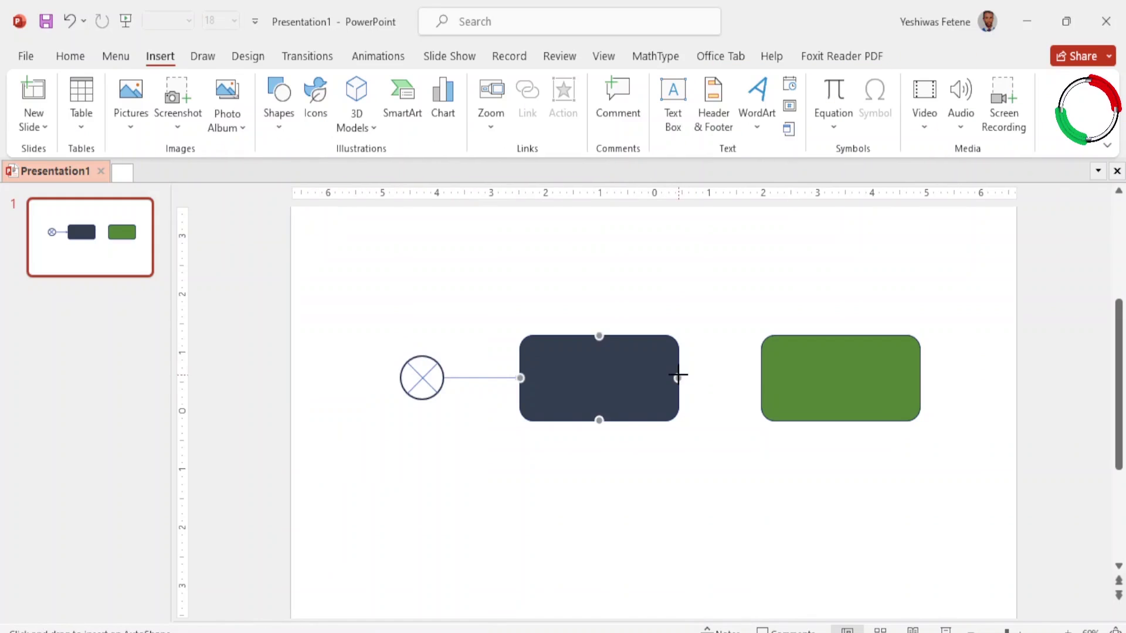
drag(678, 378, 761, 378)
drag(919, 378, 987, 378)
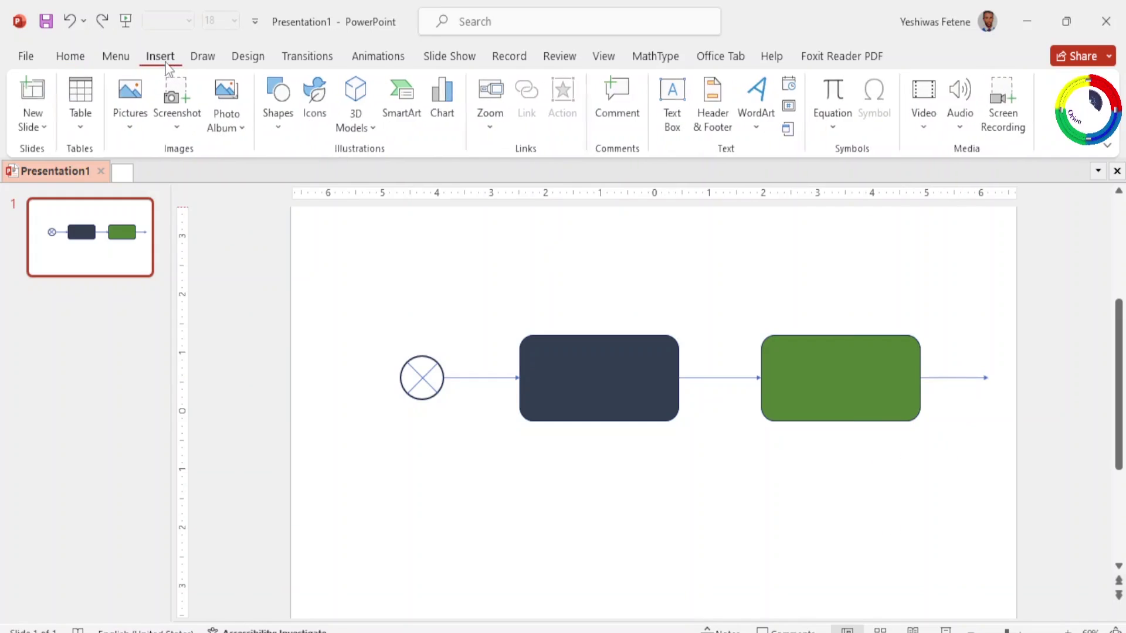
Step: Insert the laptop icon found by searching 'PC' and place it at the output arrow's end
click(315, 105)
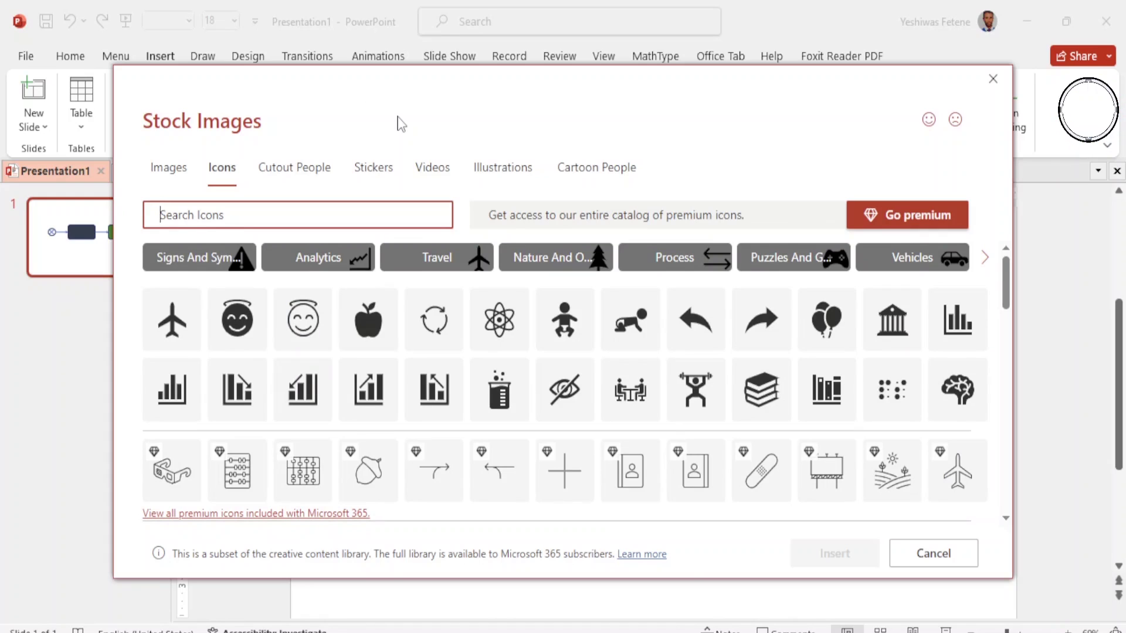
text(PC)
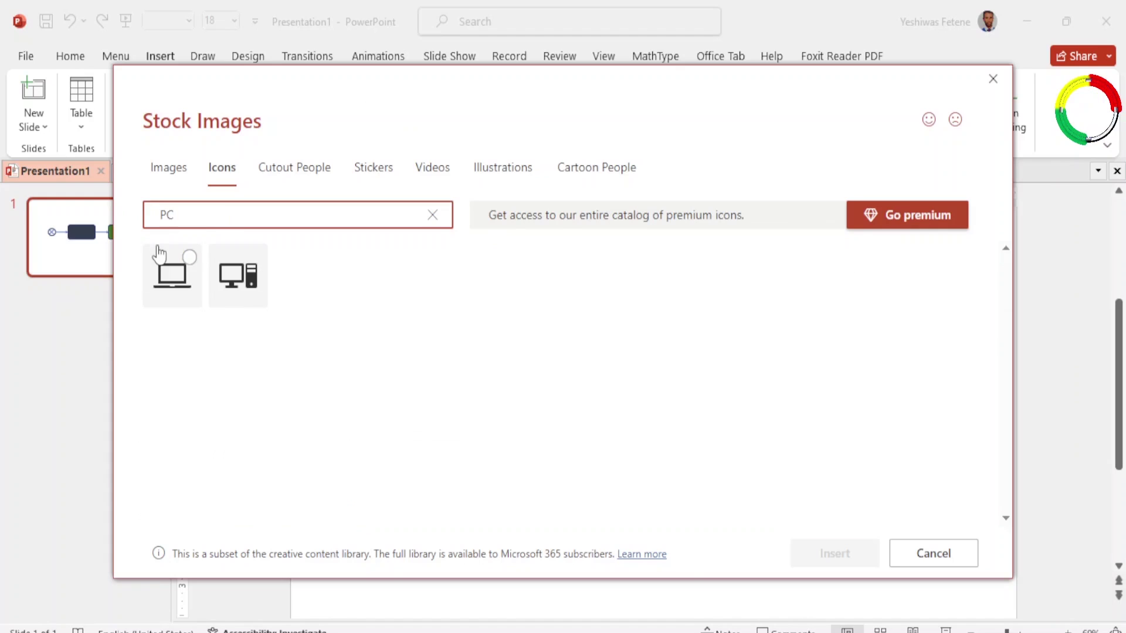
click(192, 270)
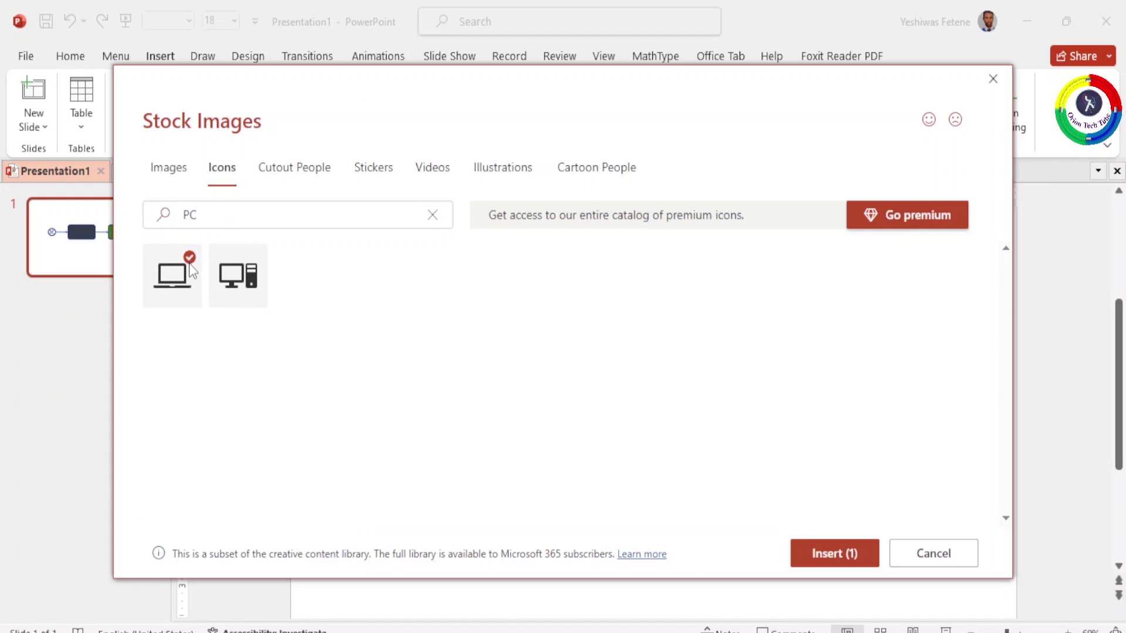
click(826, 554)
drag(652, 411, 980, 382)
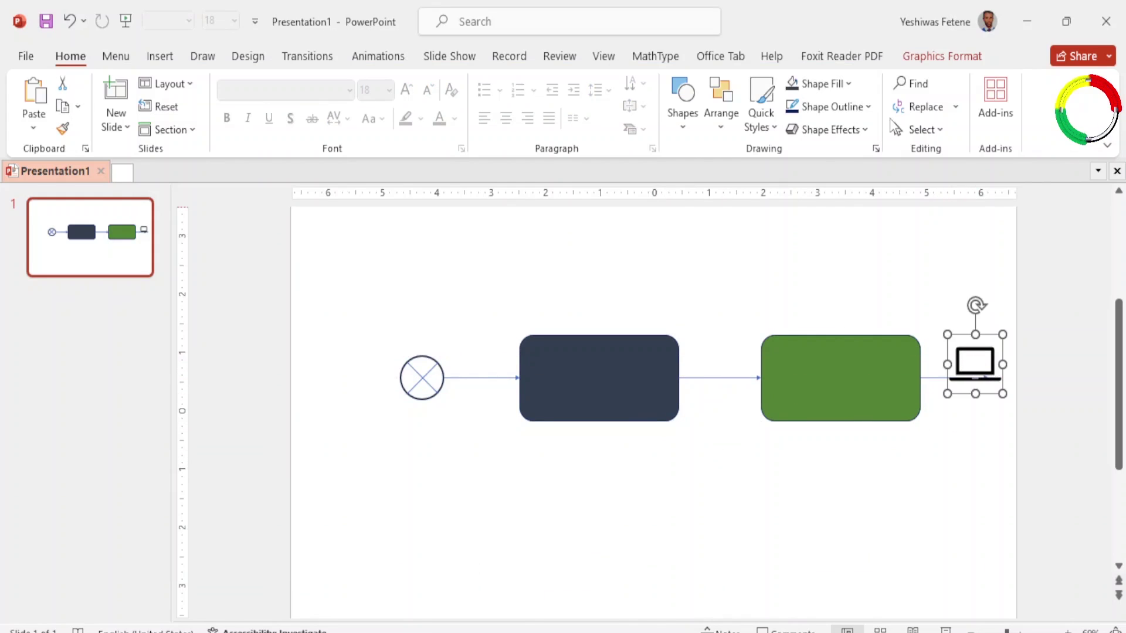
Step: Fill the laptop icon dark grey, then select everything on the slide
click(848, 88)
click(875, 197)
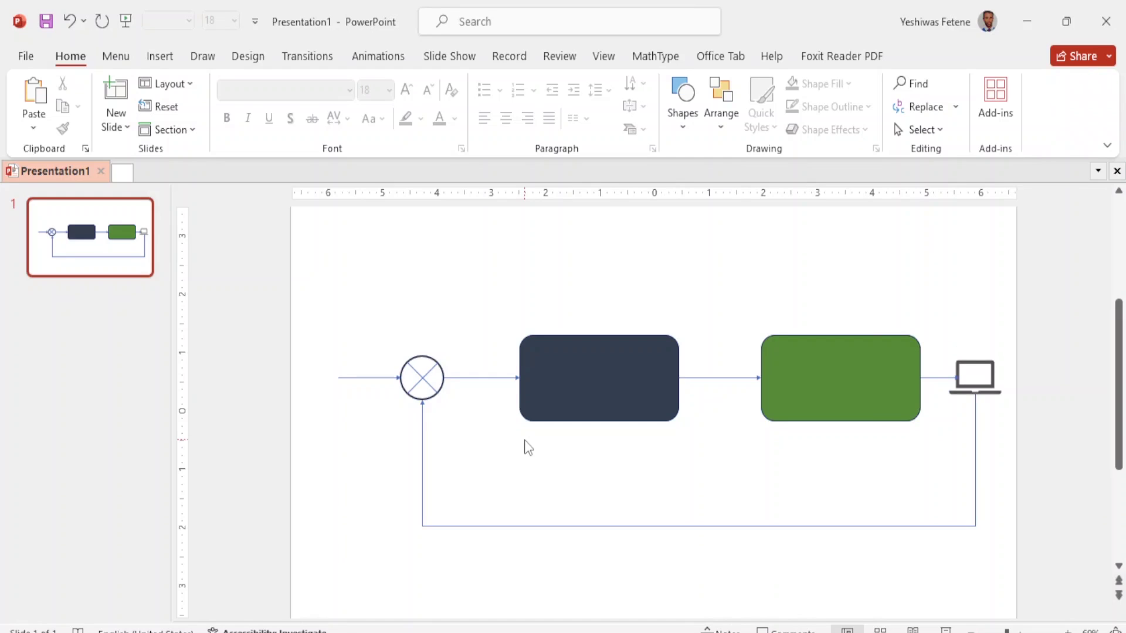
key(ctrl+a)
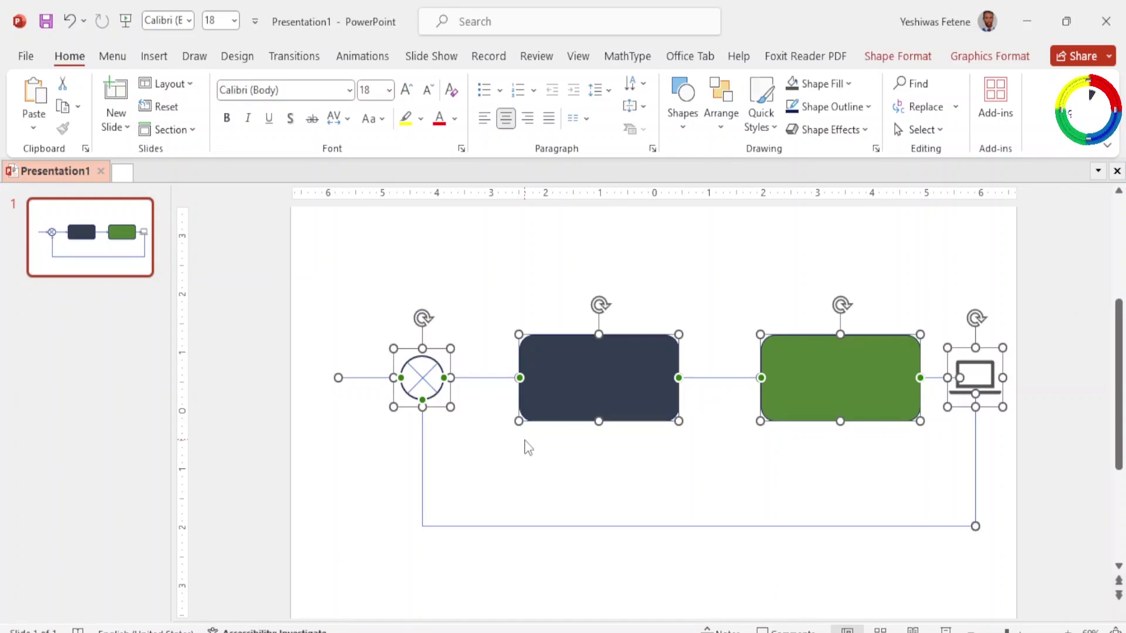
Step: Give every arrow, line and shape outline in the diagram a heavier 3 pt weight
click(866, 106)
mouse_move(821, 375)
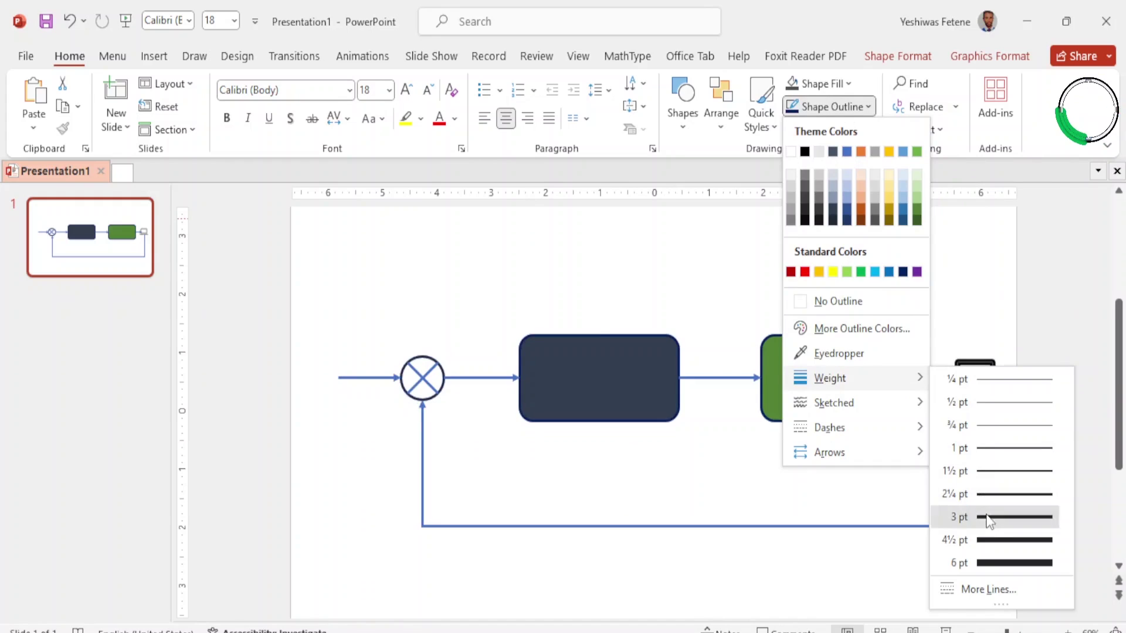
click(985, 494)
click(883, 476)
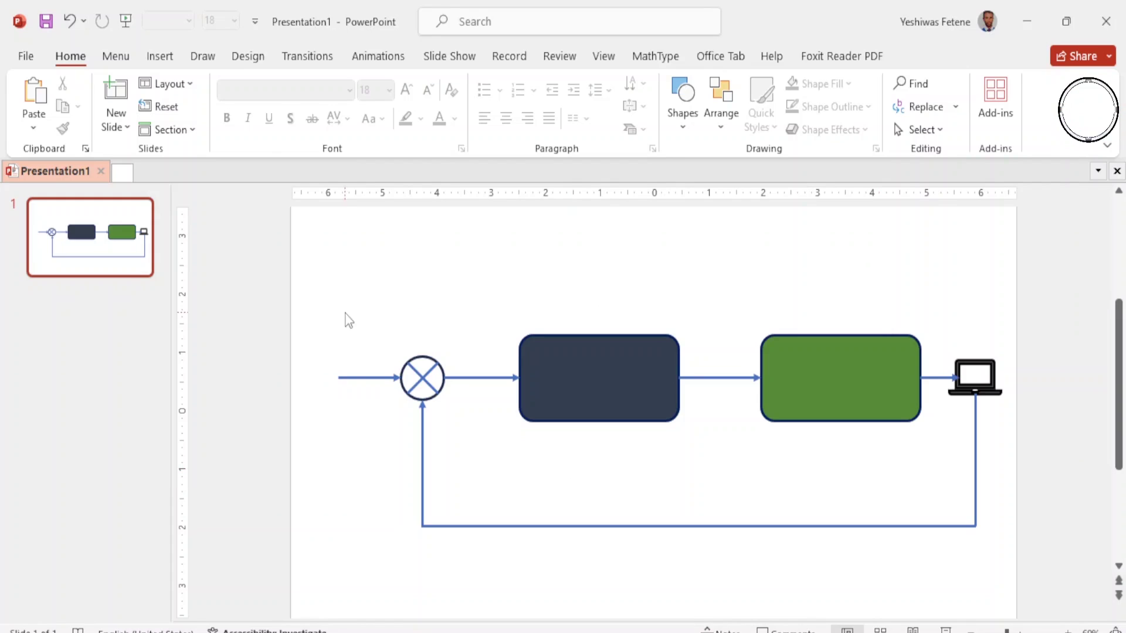
Step: Add a subscripted y_r equation label at size 36 above the input arrow
click(165, 57)
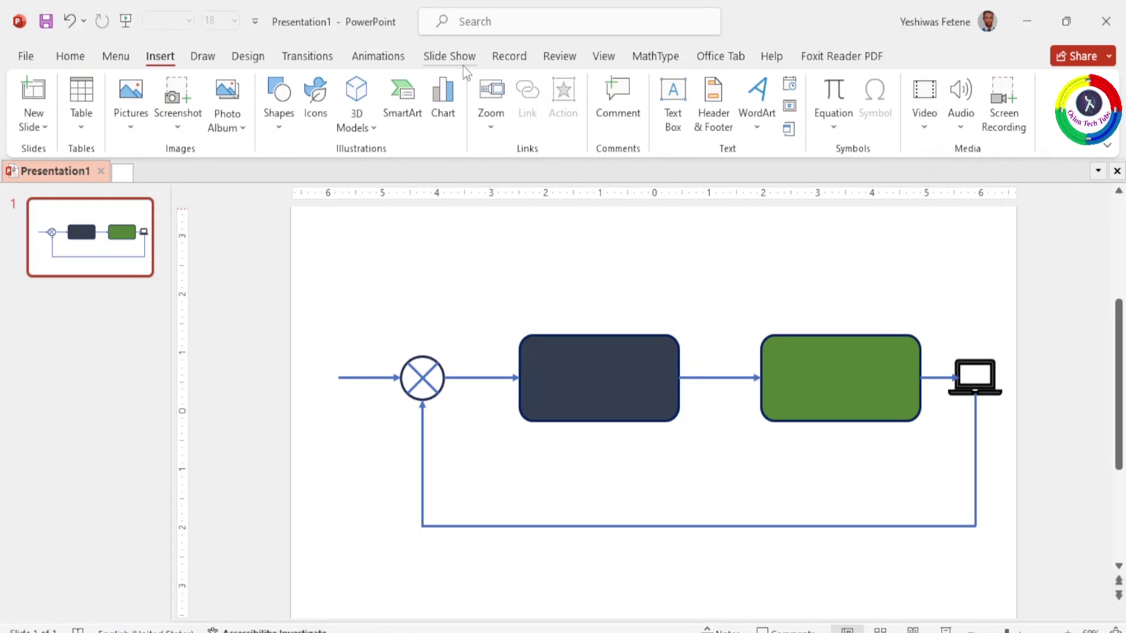
click(675, 120)
click(376, 307)
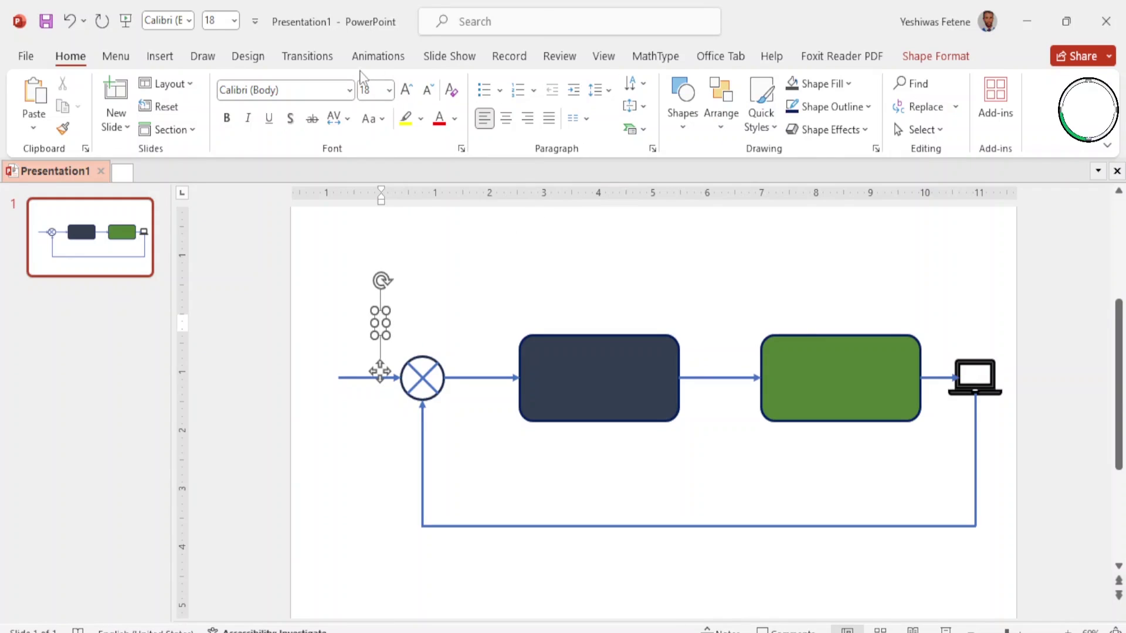
click(159, 56)
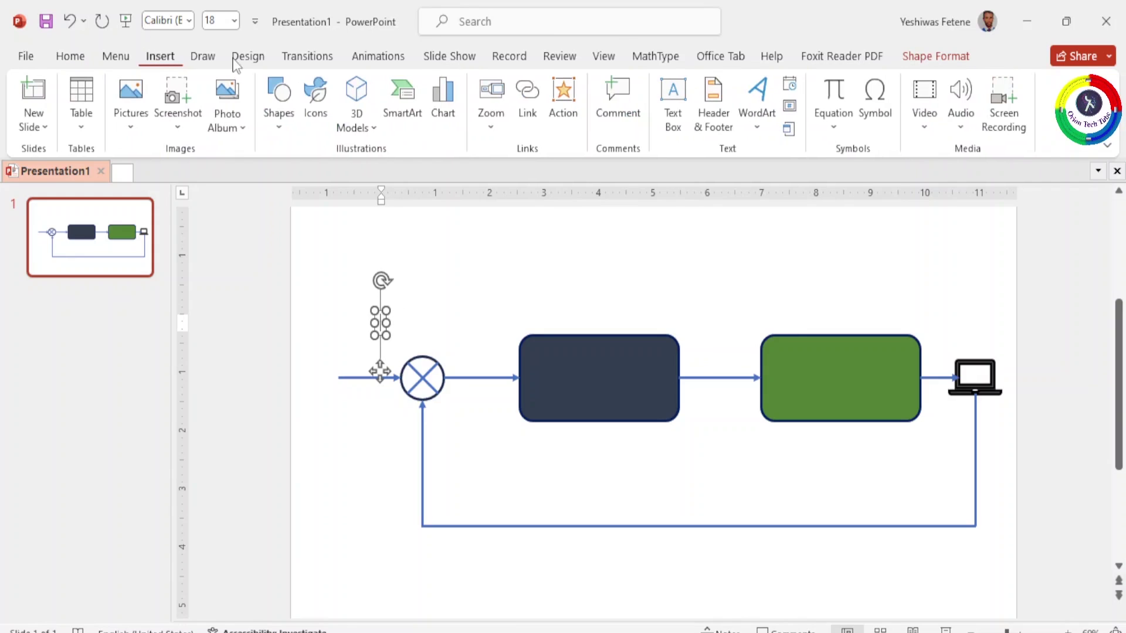
click(836, 94)
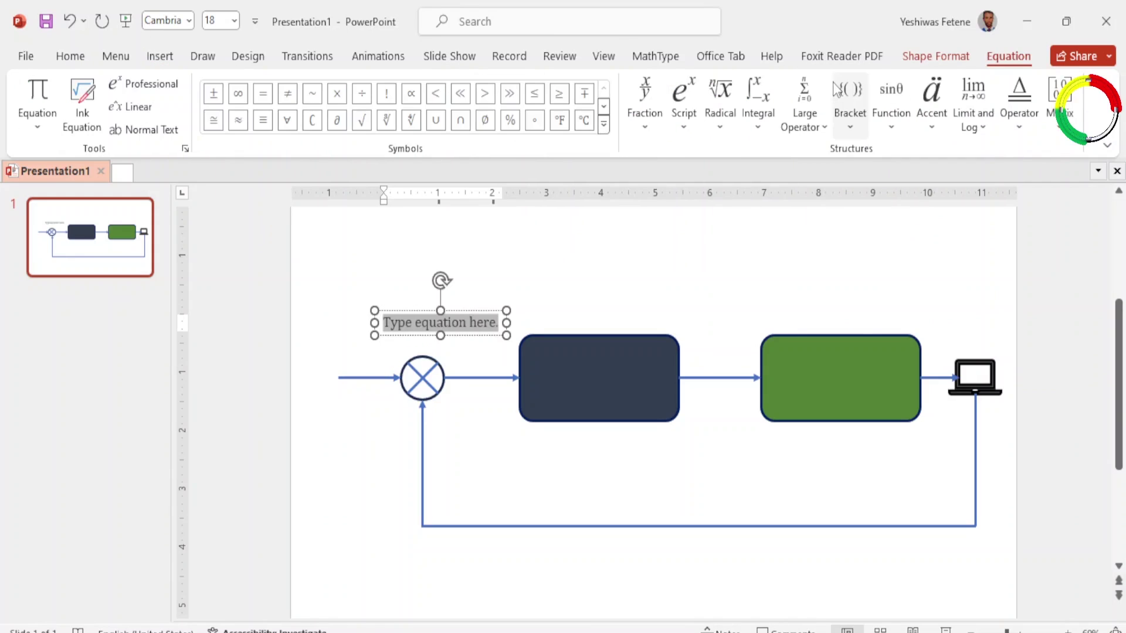
click(683, 126)
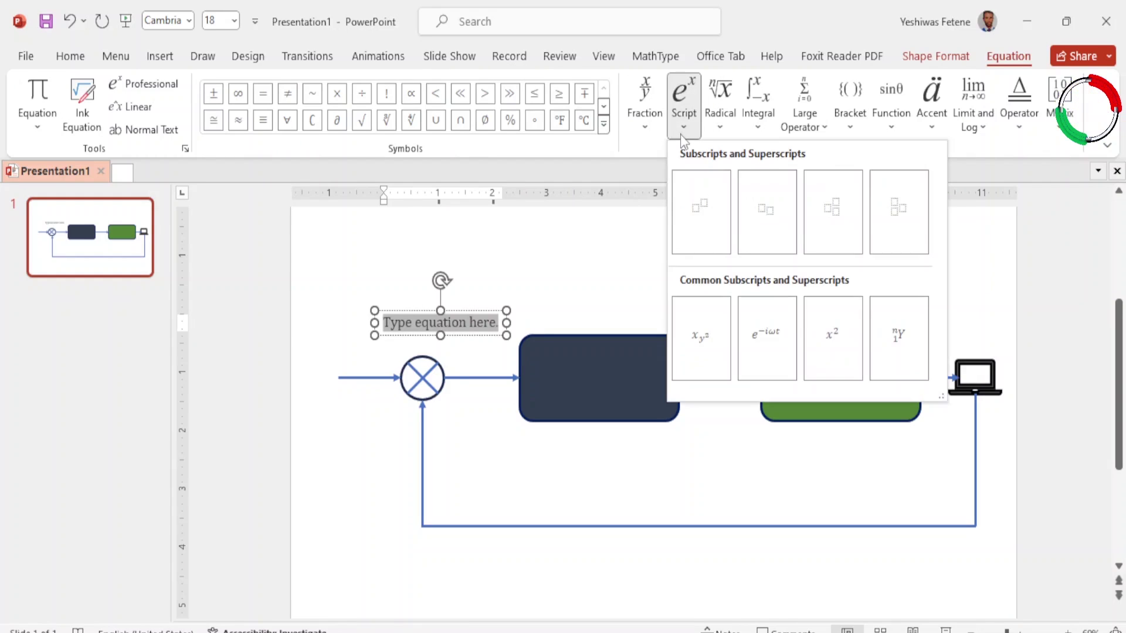
click(702, 212)
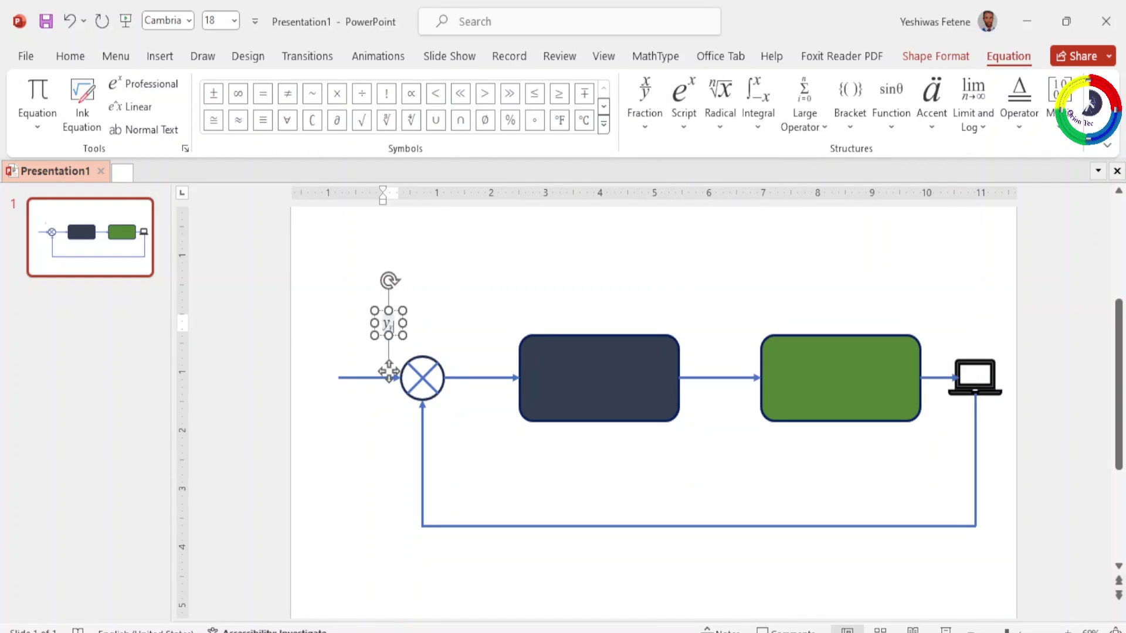
click(389, 371)
click(71, 55)
drag(378, 317, 341, 336)
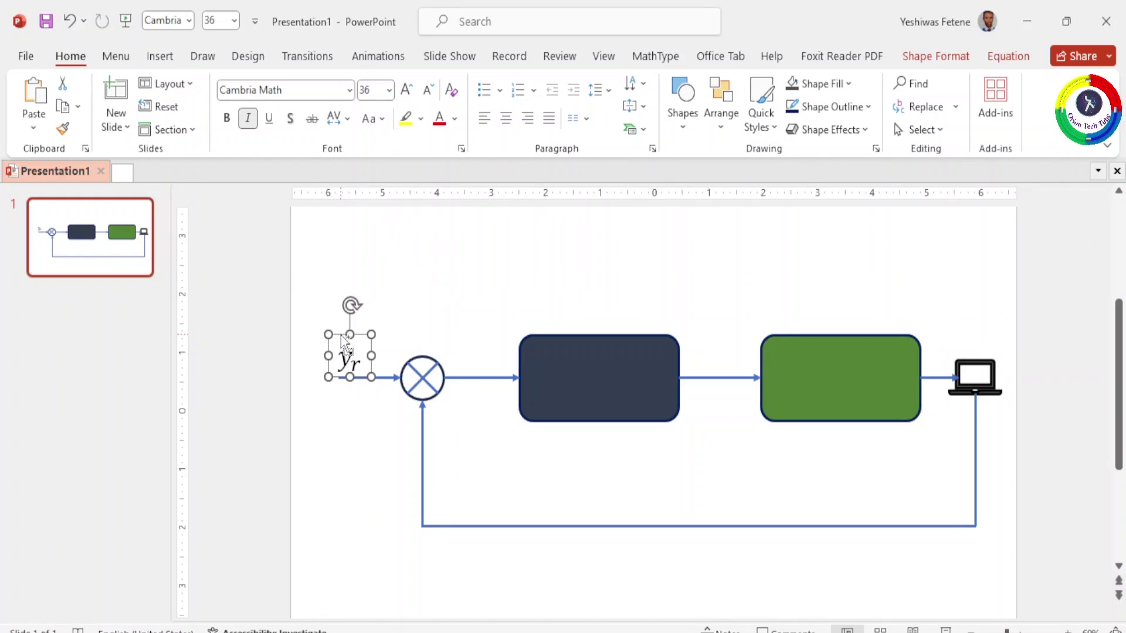
Step: Copy the label as y above the laptop, and place another copy between the two blocks
click(976, 346)
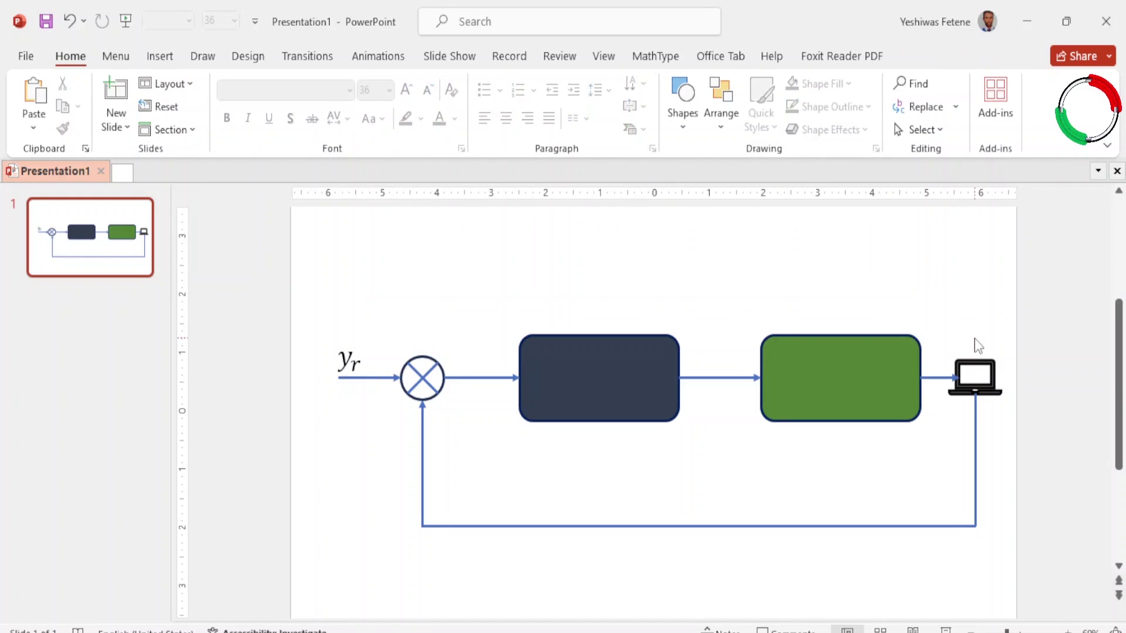
key(ctrl+v)
drag(359, 365, 980, 335)
key(BackSpace)
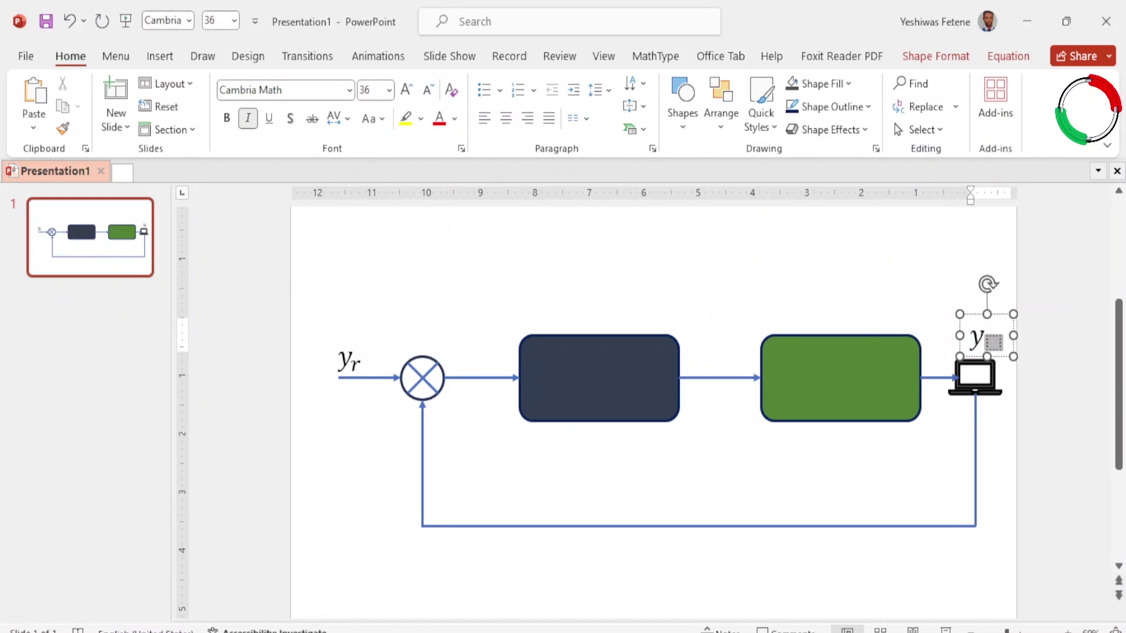
key(BackSpace)
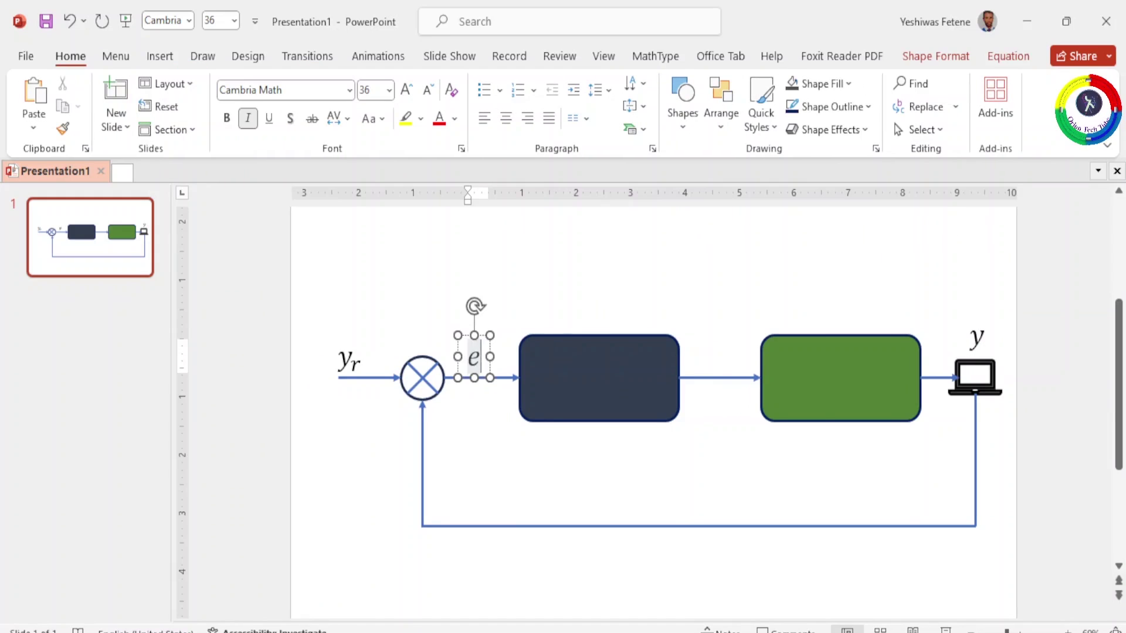
click(732, 367)
key(Tab)
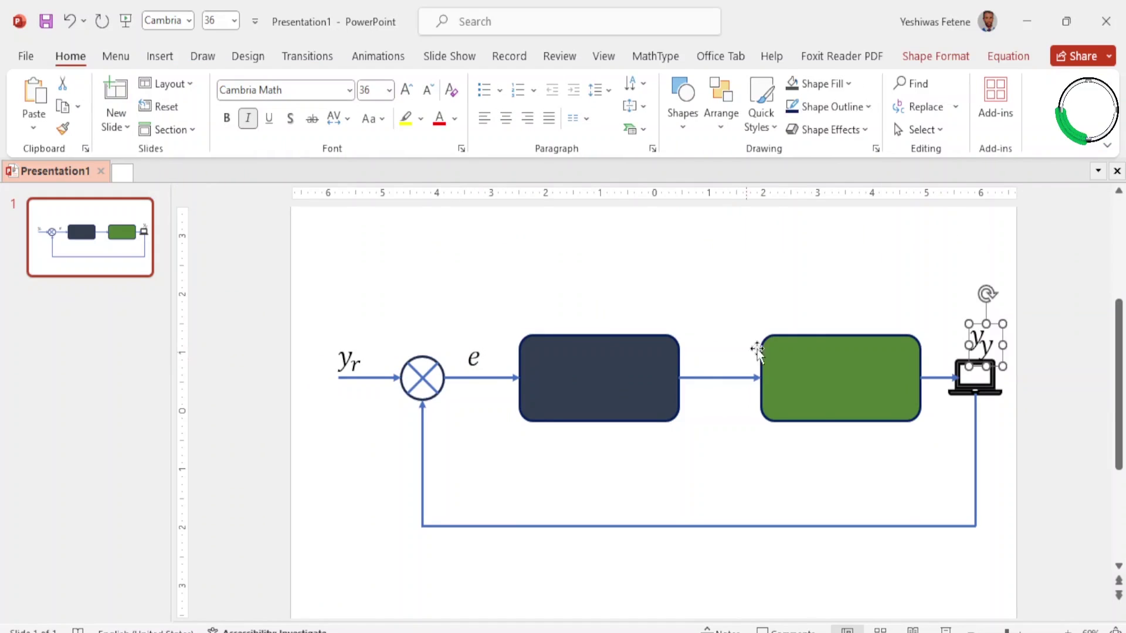
drag(989, 346, 707, 334)
Step: Change the copied label to u and label the green block 'Plant' in a larger font
double_click(715, 357)
text(u)
click(829, 378)
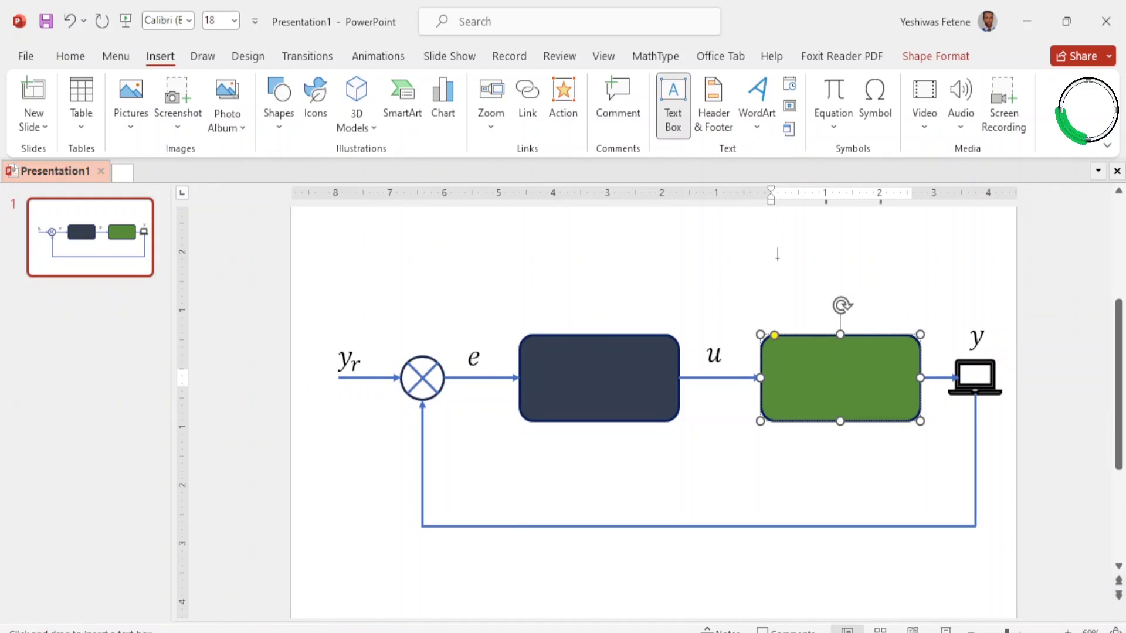
text(Plant)
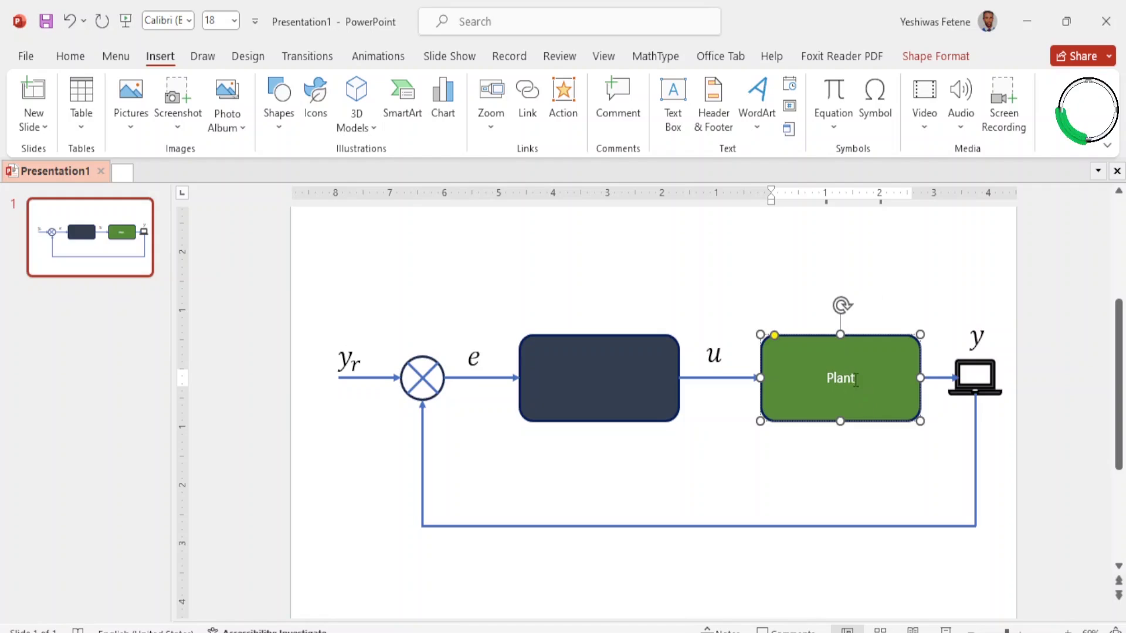
key(ctrl+a)
click(71, 55)
click(389, 89)
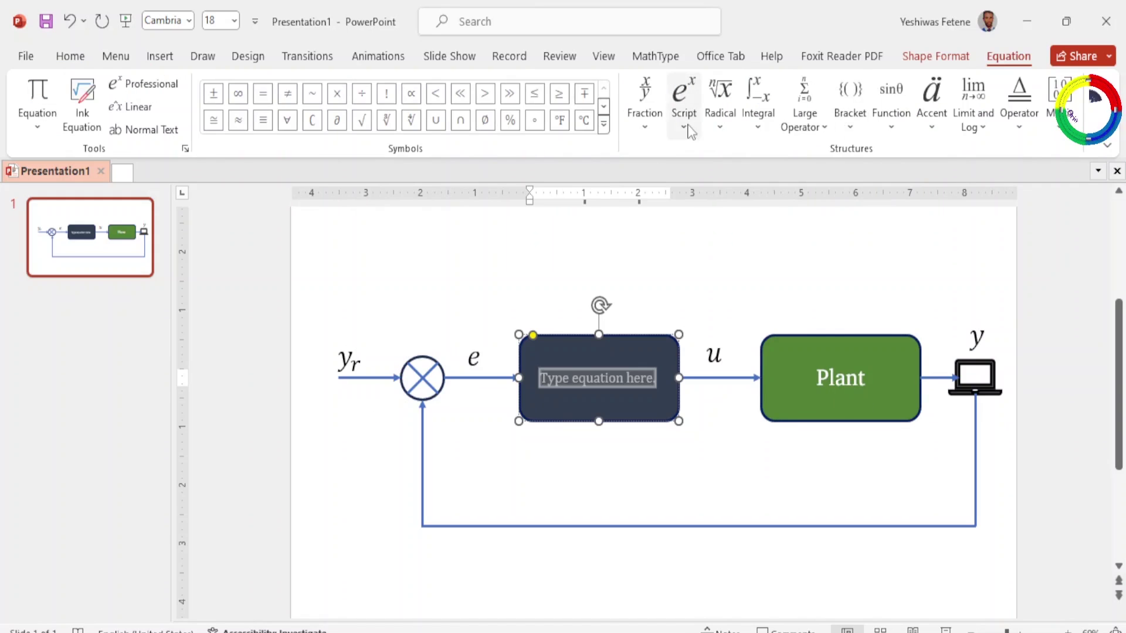
Step: Write k_p e + k_i ∫e in the navy block and add + and − signs at the junction
click(685, 124)
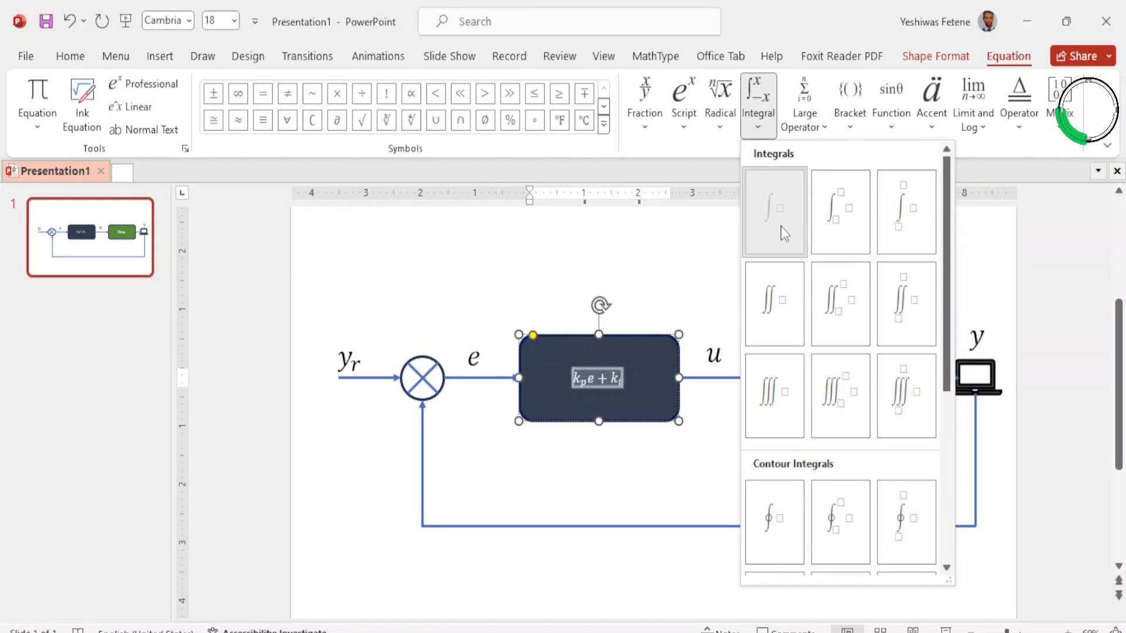
click(781, 228)
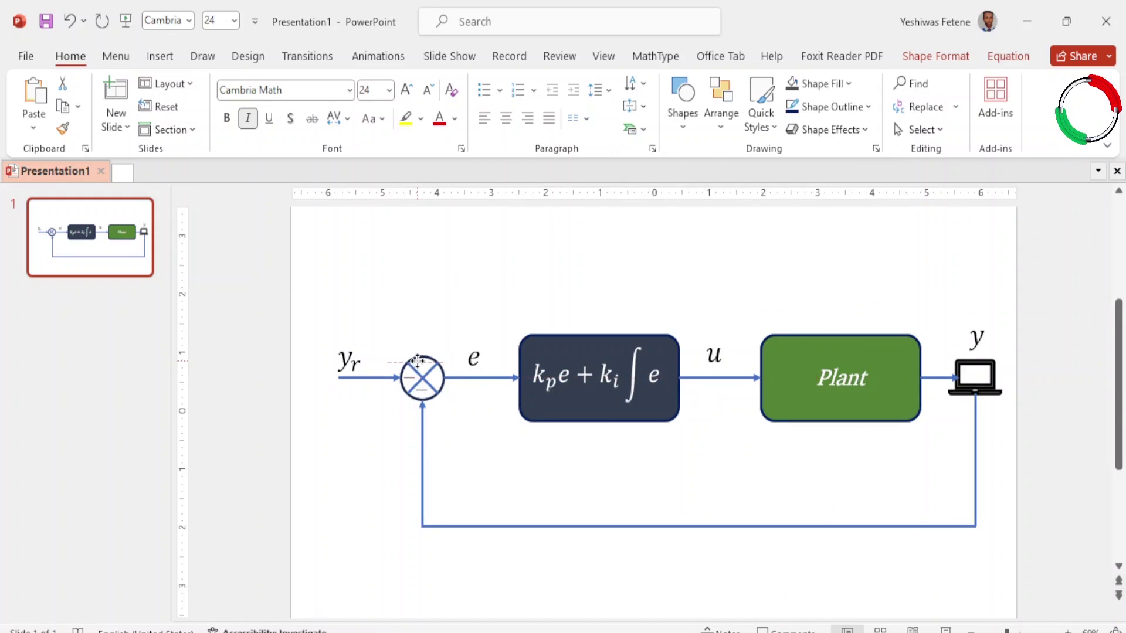
key(alt+equal)
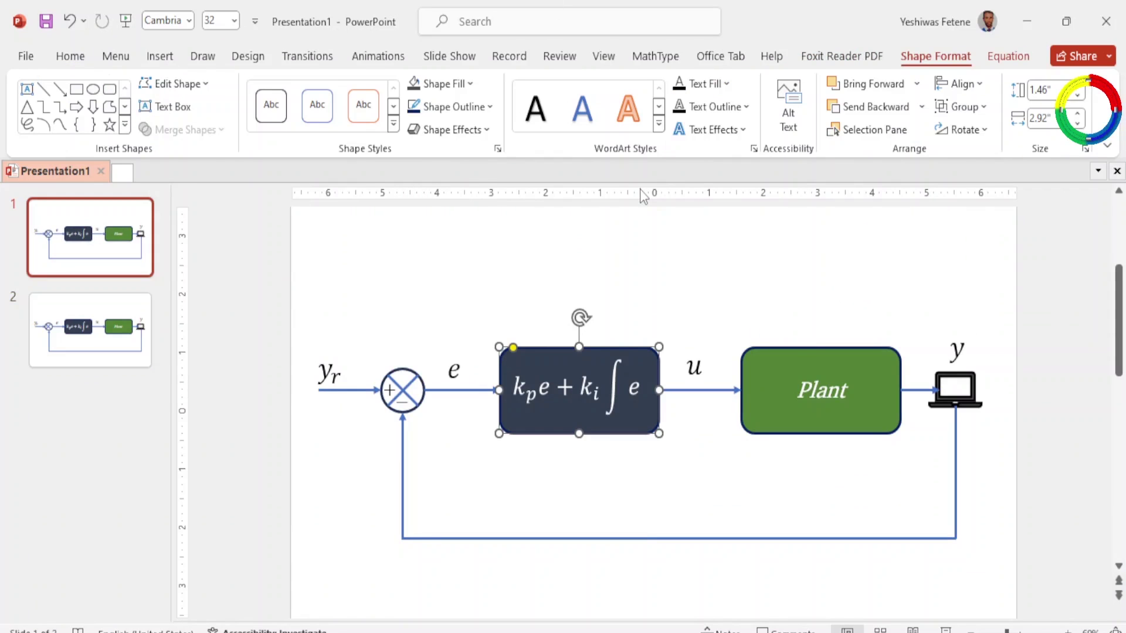
click(641, 494)
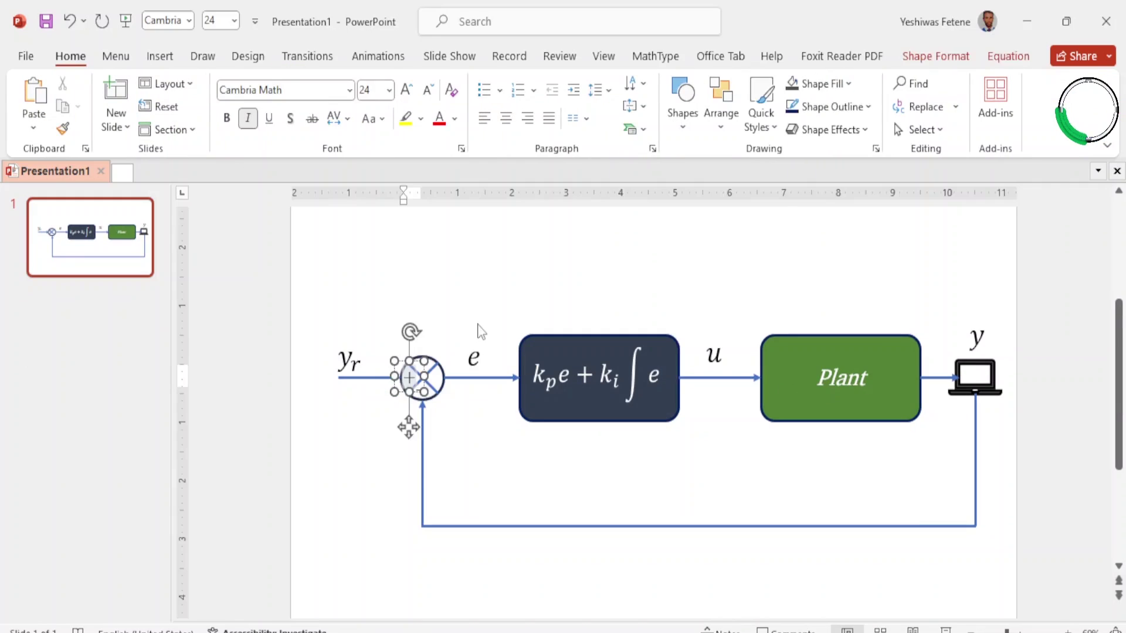
click(465, 440)
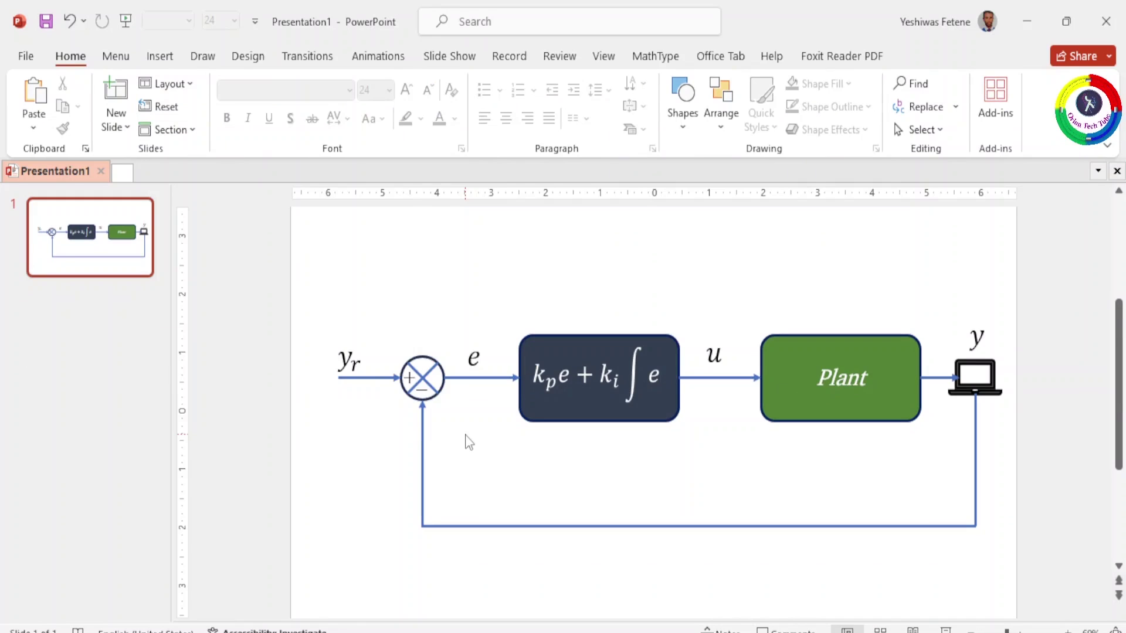
Step: Select all diagram shapes, group them into one object, and nudge it up and left
key(ctrl+a)
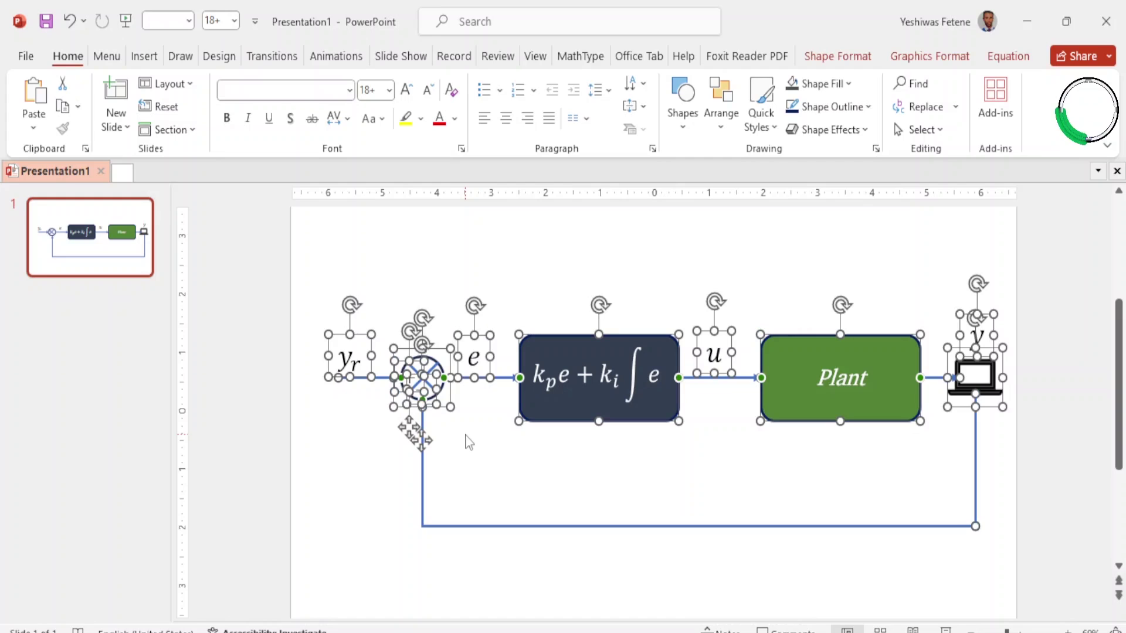
click(837, 55)
click(981, 107)
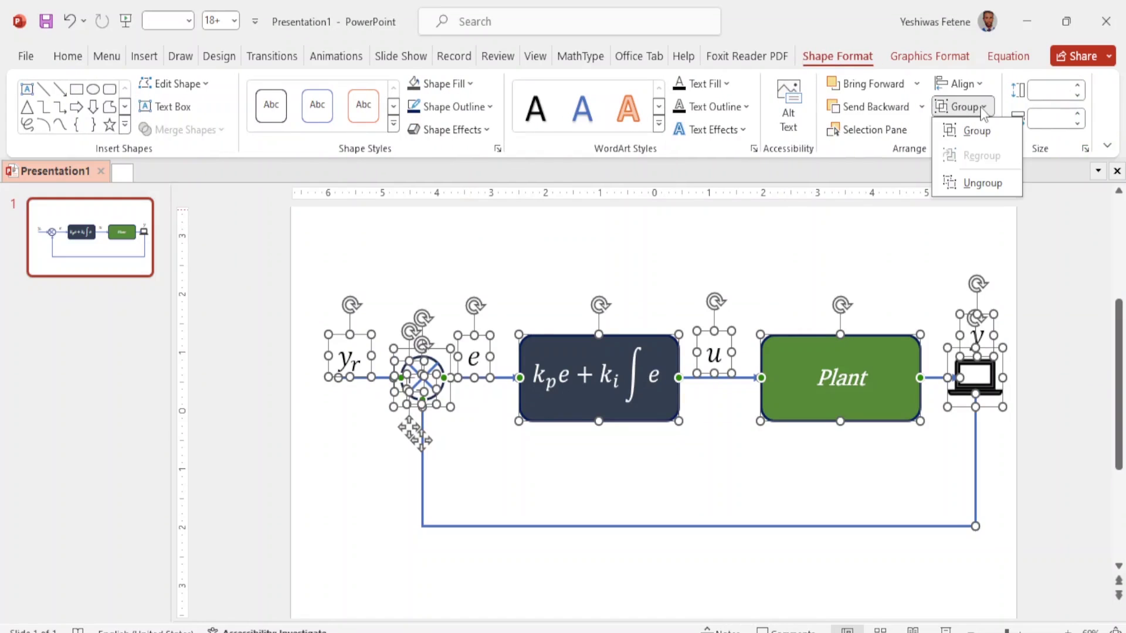
click(975, 131)
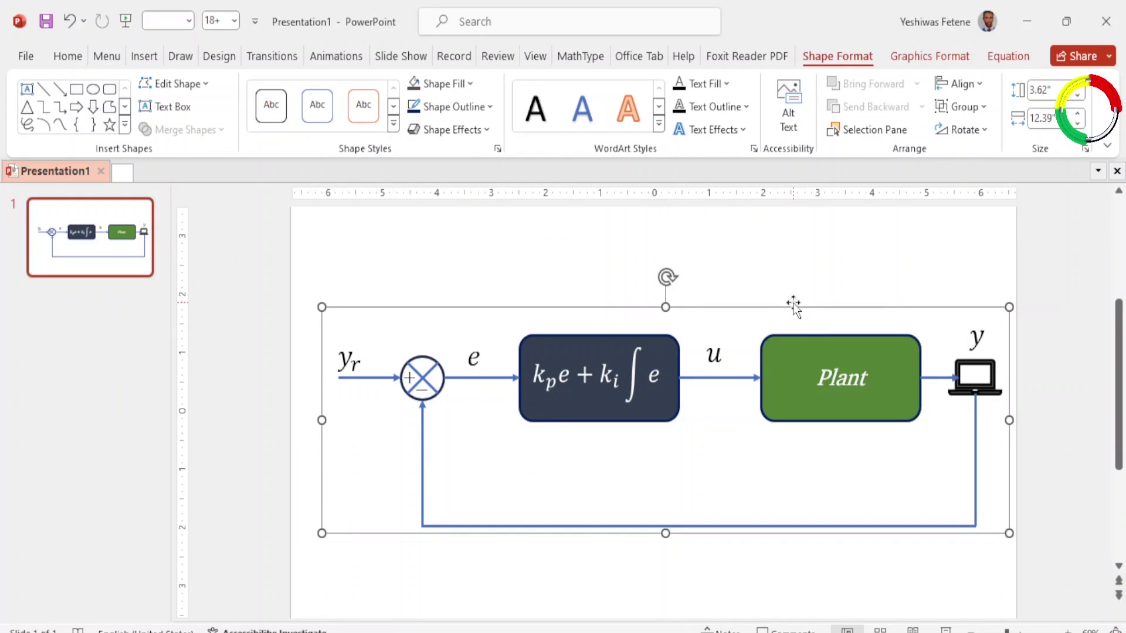
drag(793, 303, 755, 320)
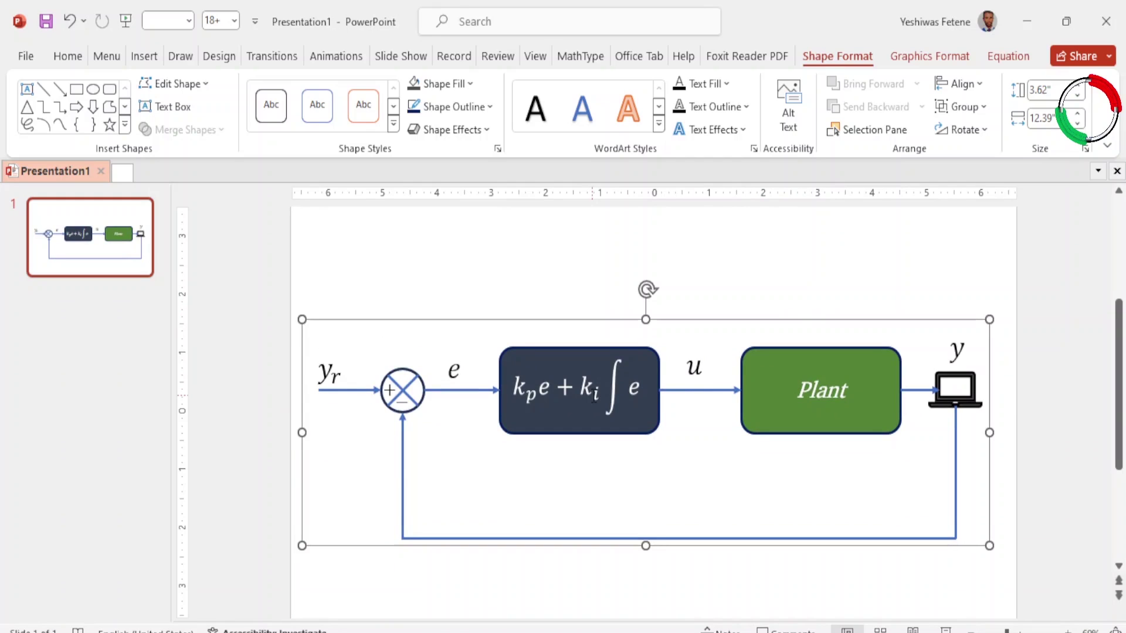
key(ctrl+m)
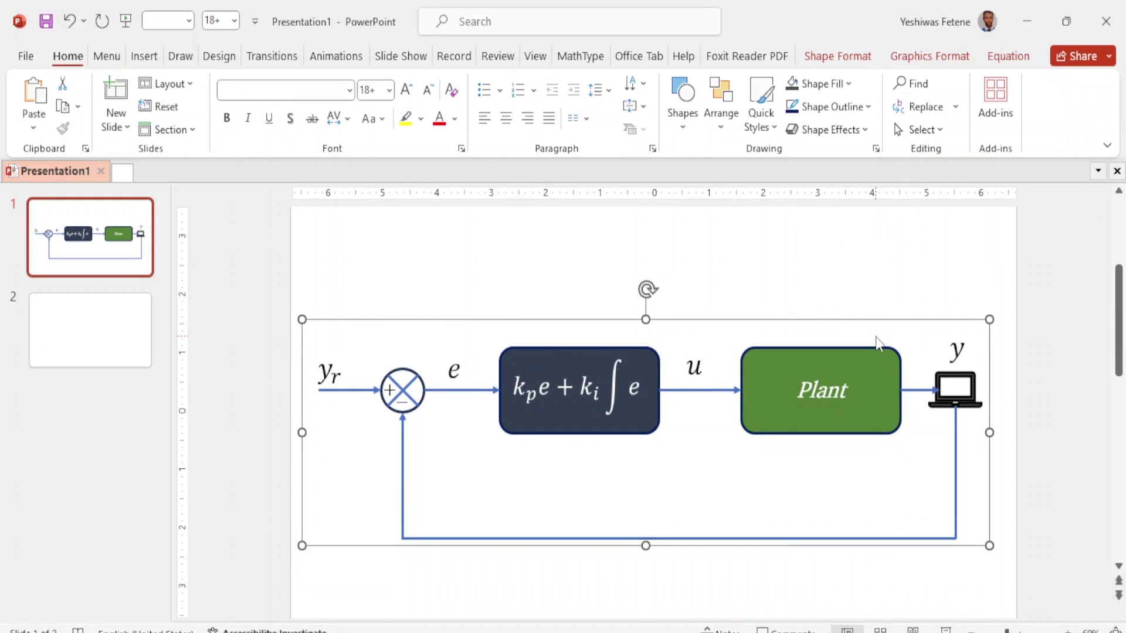
click(108, 332)
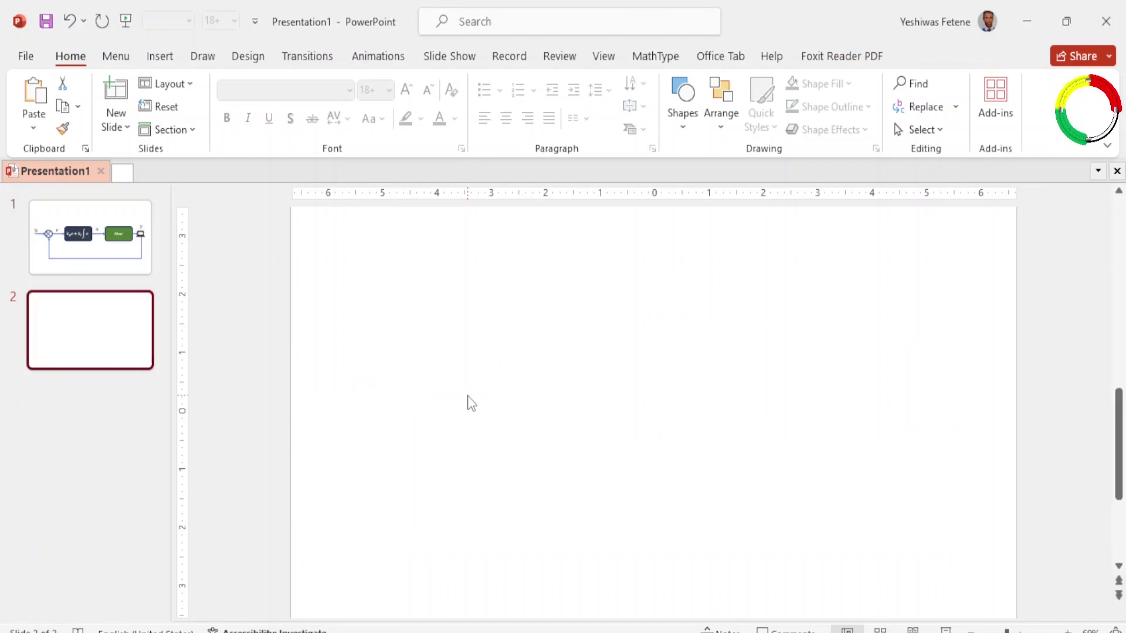
key(ctrl+z)
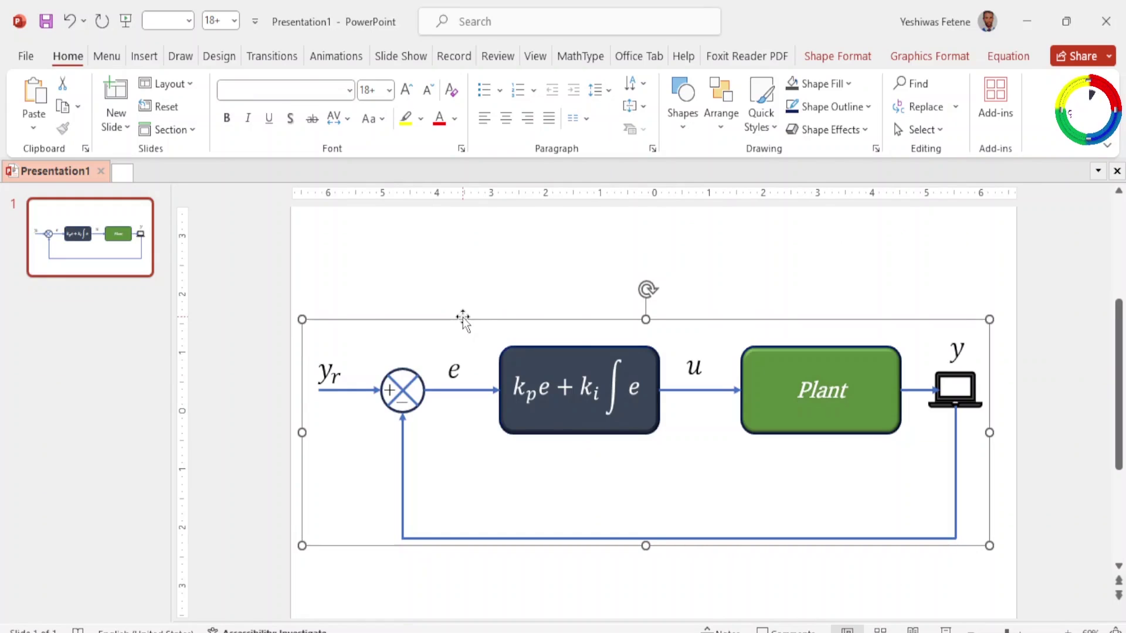
Step: Save the grouped diagram as a Portable Network Graphics picture named BD_01 in Block_diagram_PPT
right_click(779, 388)
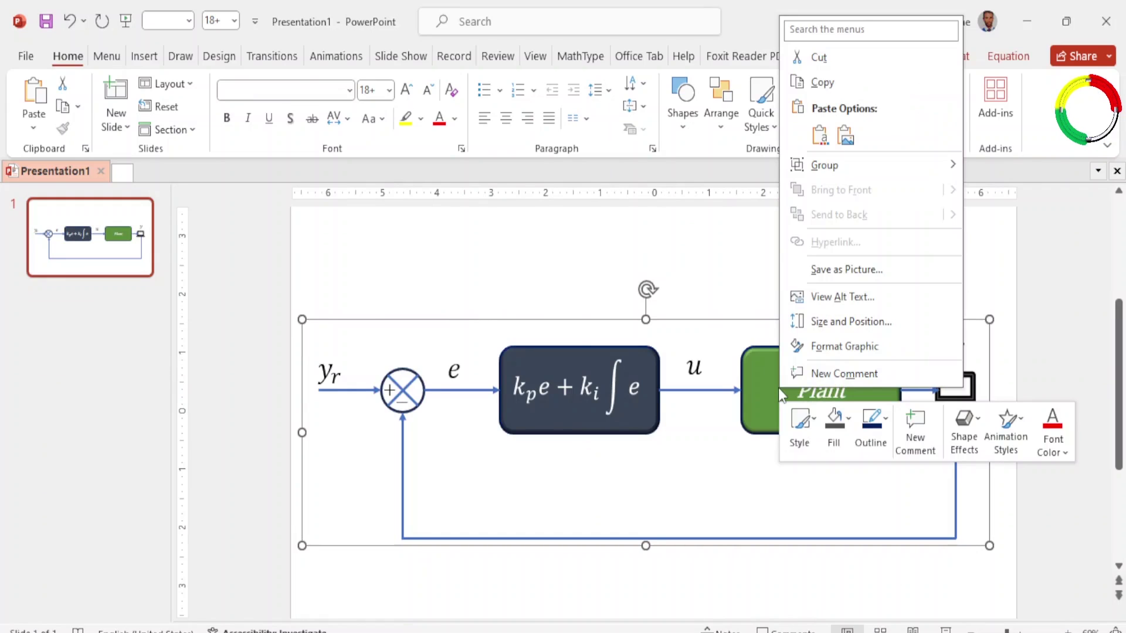
click(847, 270)
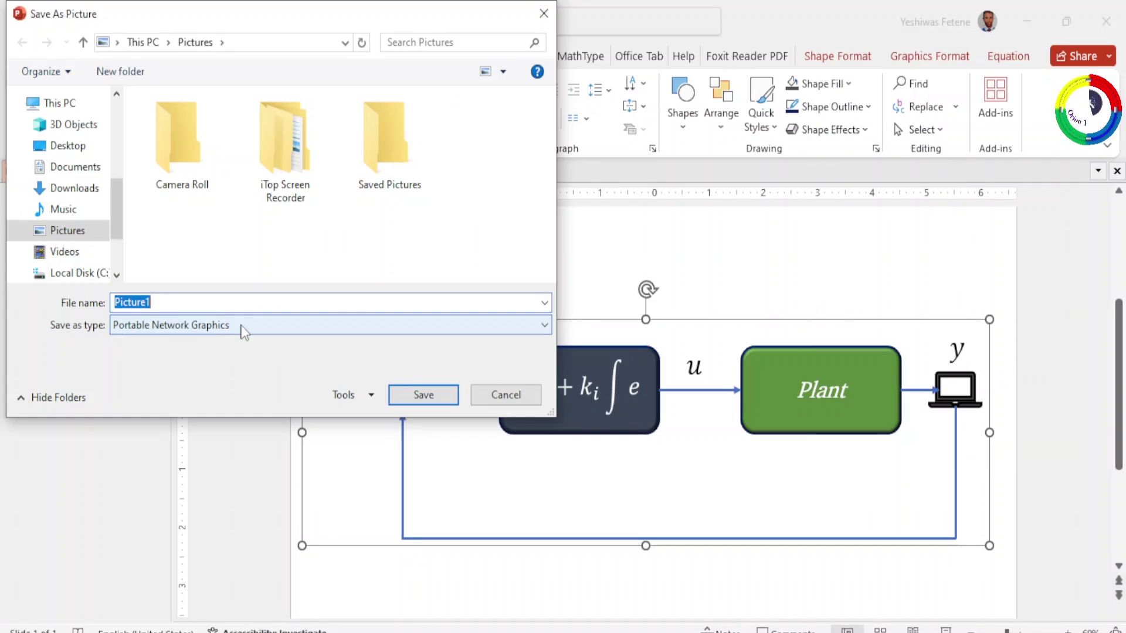
click(241, 326)
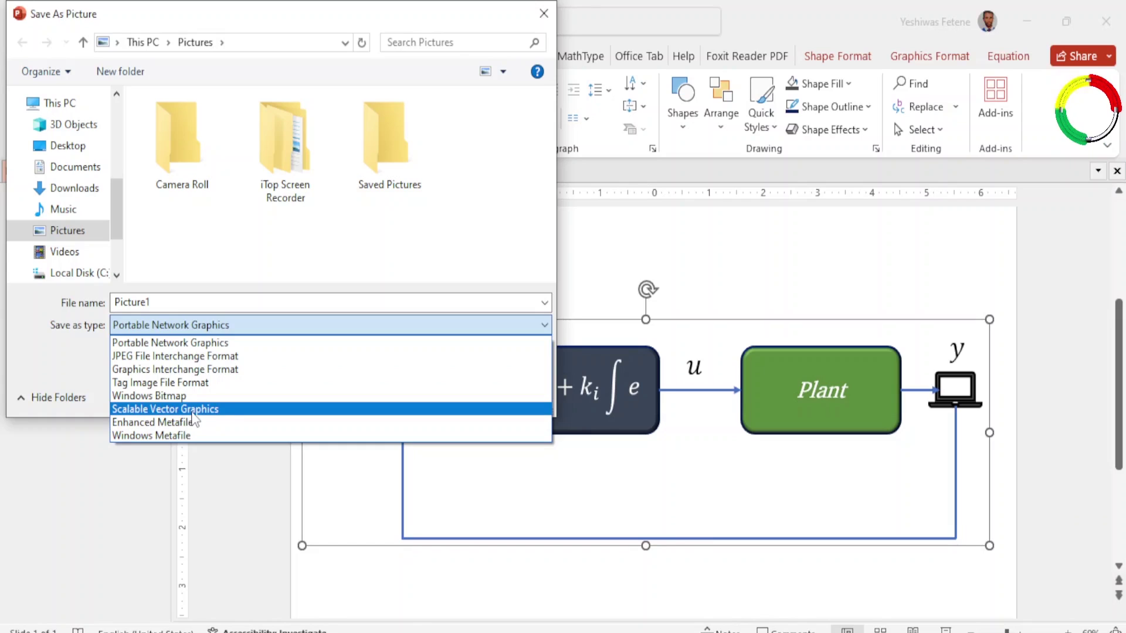
click(244, 341)
key(BackSpace)
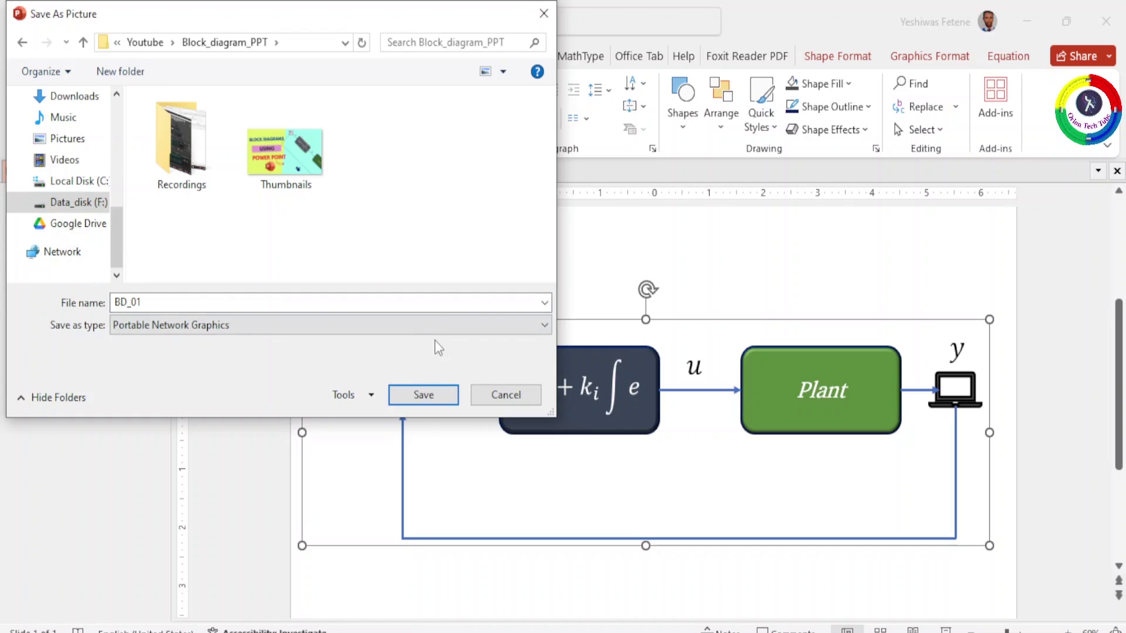
click(435, 394)
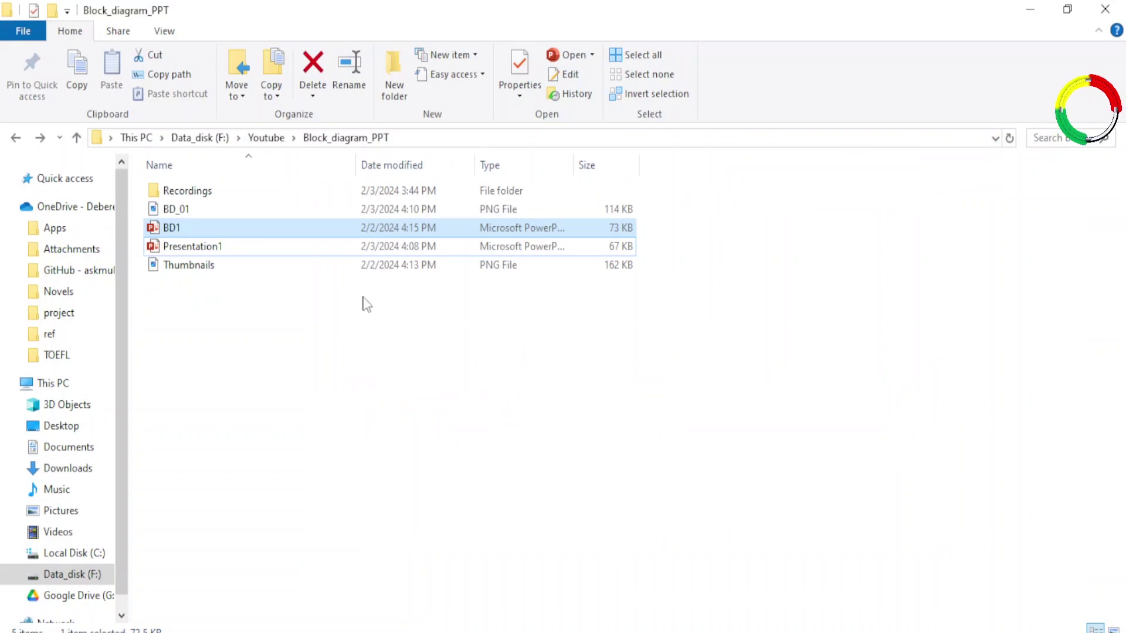
double_click(226, 210)
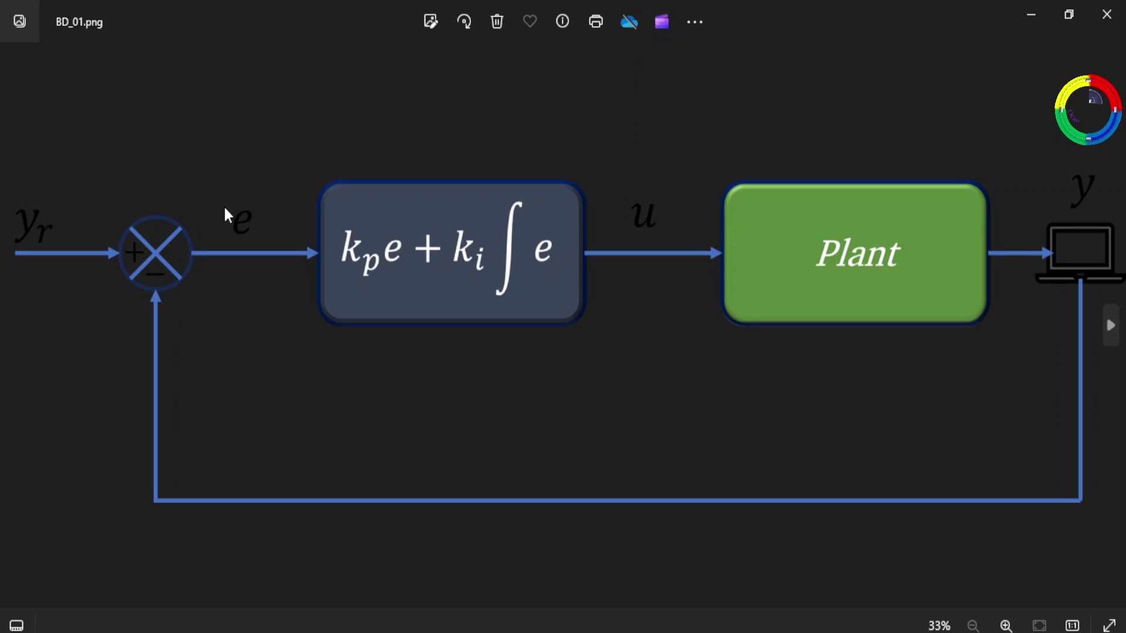